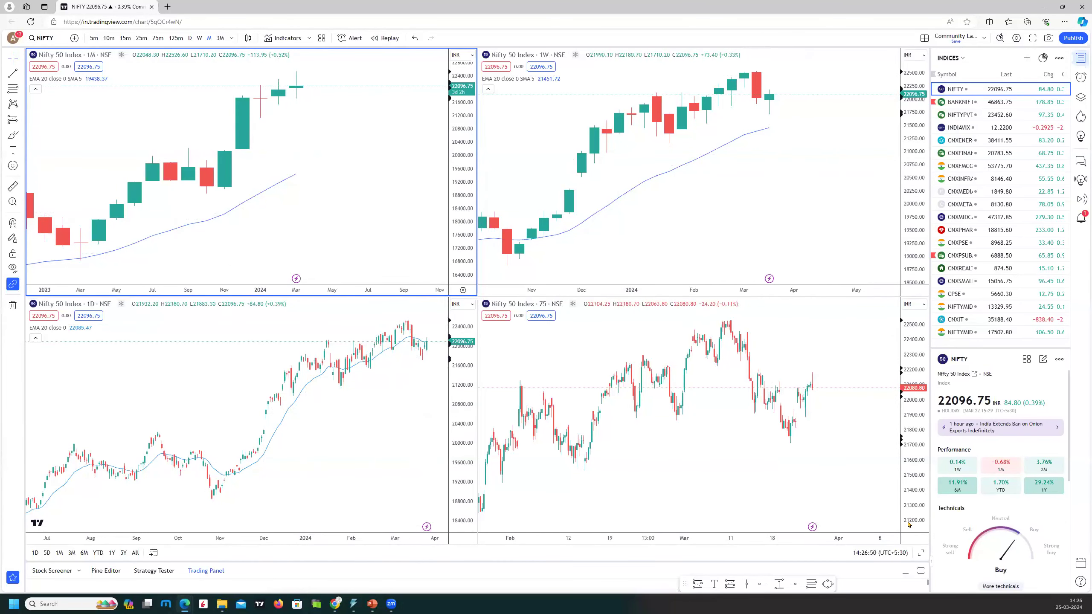
Review the monthly Nifty 50 chart at full size, return to the four-chart layout, and maximize the weekly chart.
{"action": "key", "text": "alt+Return"}
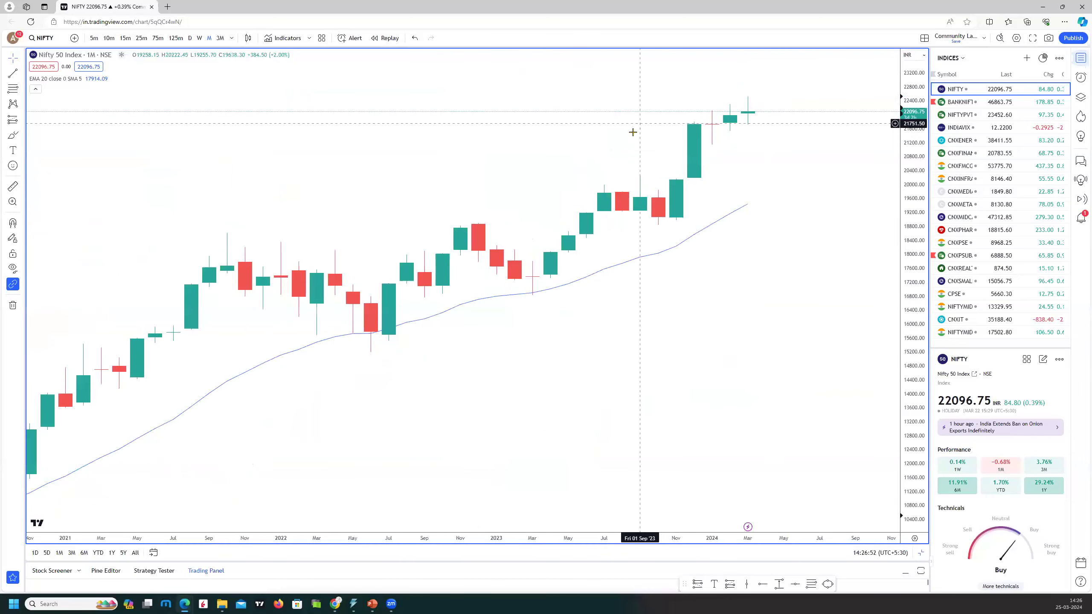
{"action": "left_click", "coordinate": [920, 555]}
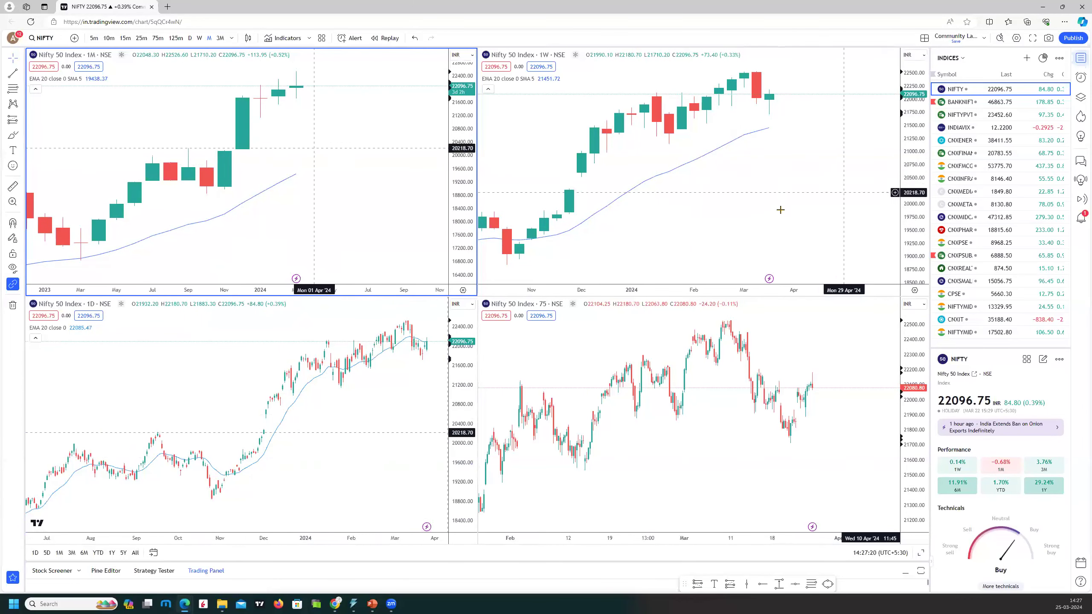
{"action": "left_click", "coordinate": [760, 192]}
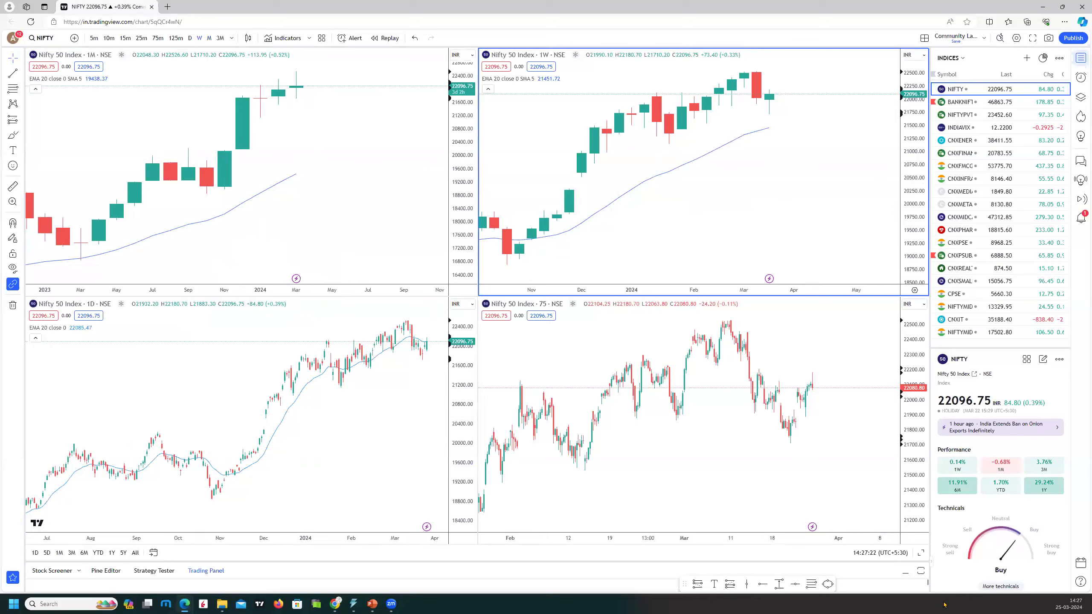
{"action": "left_click", "coordinate": [921, 554]}
{"action": "scroll", "coordinate": [630, 387], "scroll_direction": "up", "scroll_amount": 3}
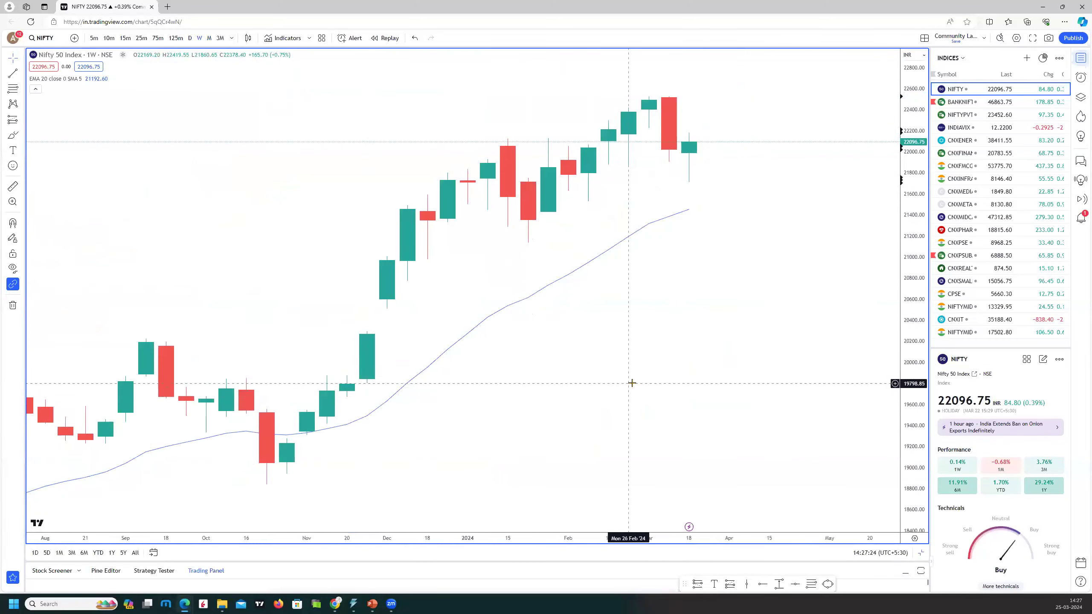
{"action": "scroll", "coordinate": [632, 382], "scroll_direction": "down", "scroll_amount": 3}
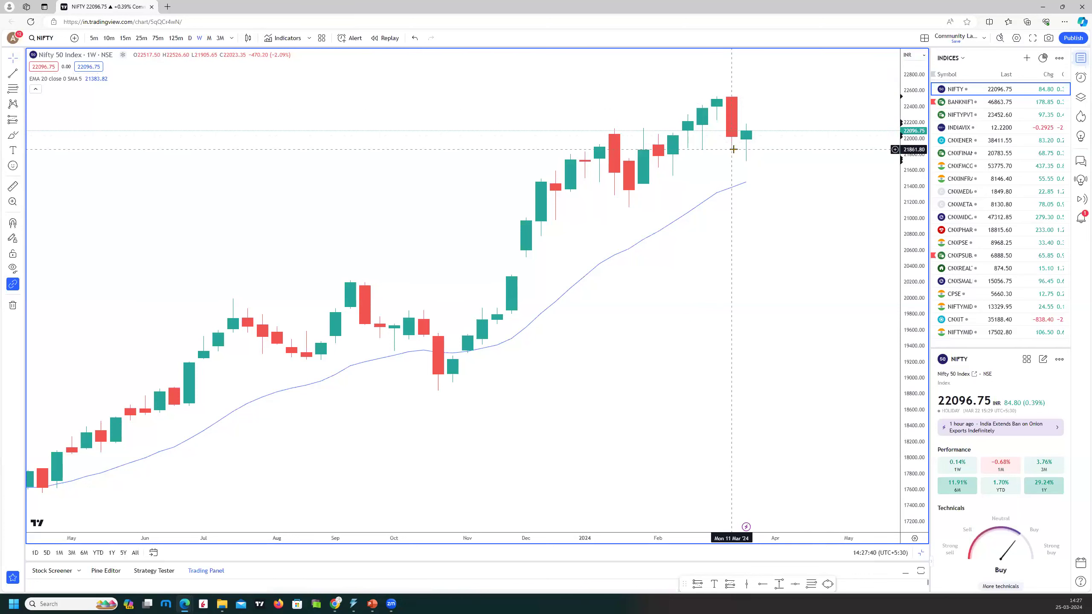
Draw a horizontal line at about 21872.50 on the weekly chart and apply the RED DOTTED template.
{"action": "left_click", "coordinate": [21, 73]}
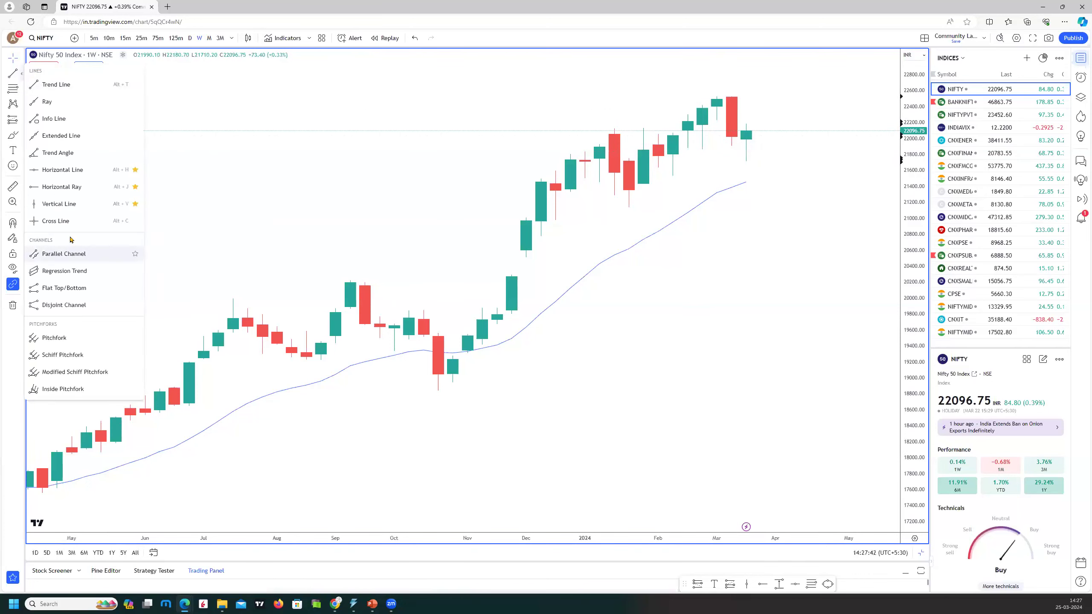
{"action": "left_click", "coordinate": [55, 171]}
{"action": "left_click", "coordinate": [873, 148]}
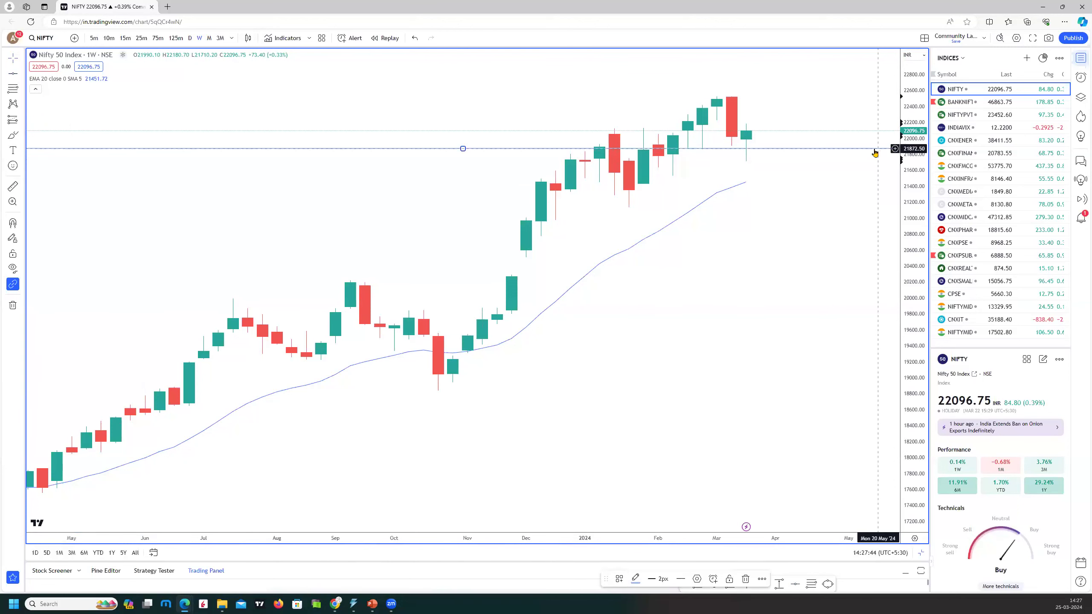
{"action": "right_click", "coordinate": [874, 149]}
{"action": "mouse_move", "coordinate": [932, 175]}
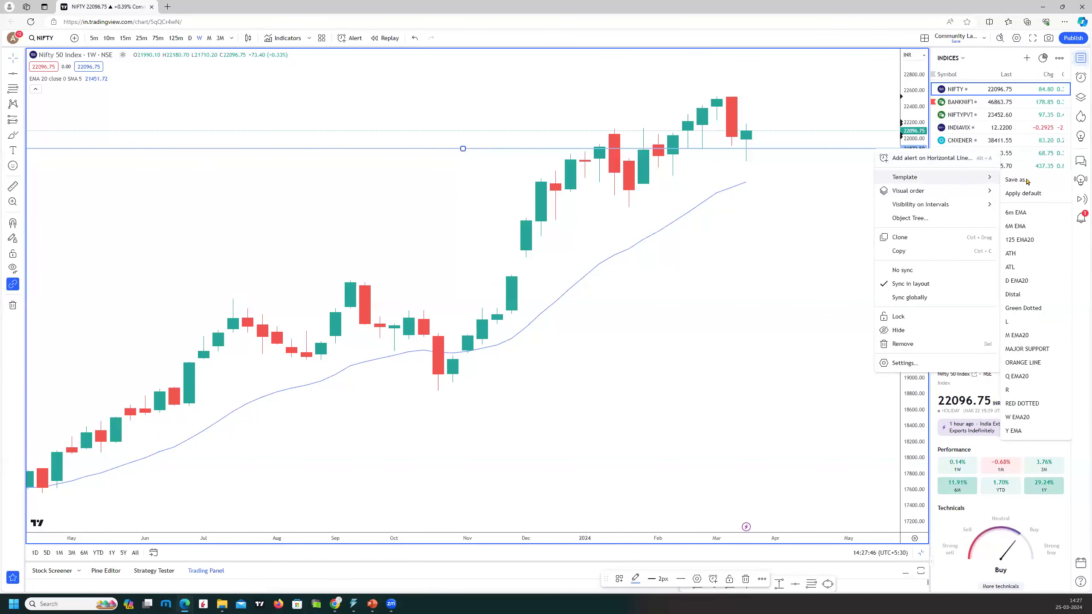
{"action": "left_click", "coordinate": [1030, 405]}
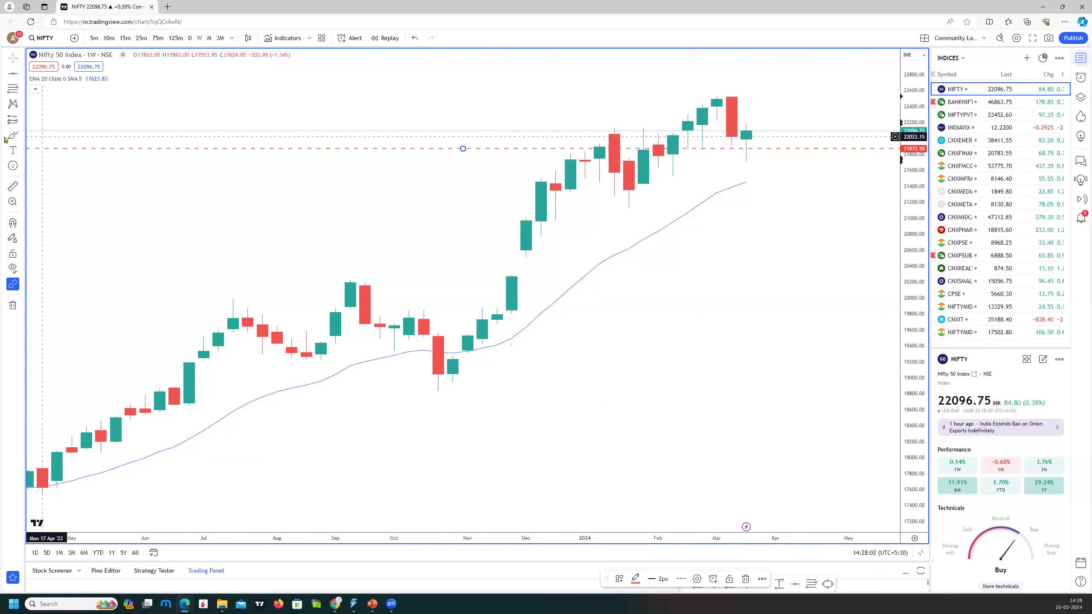
Draw a price range from about 22059.55 down to 21541.20 starting at the 5 Feb '24 candle and apply the WDZ template.
{"action": "left_click", "coordinate": [21, 119]}
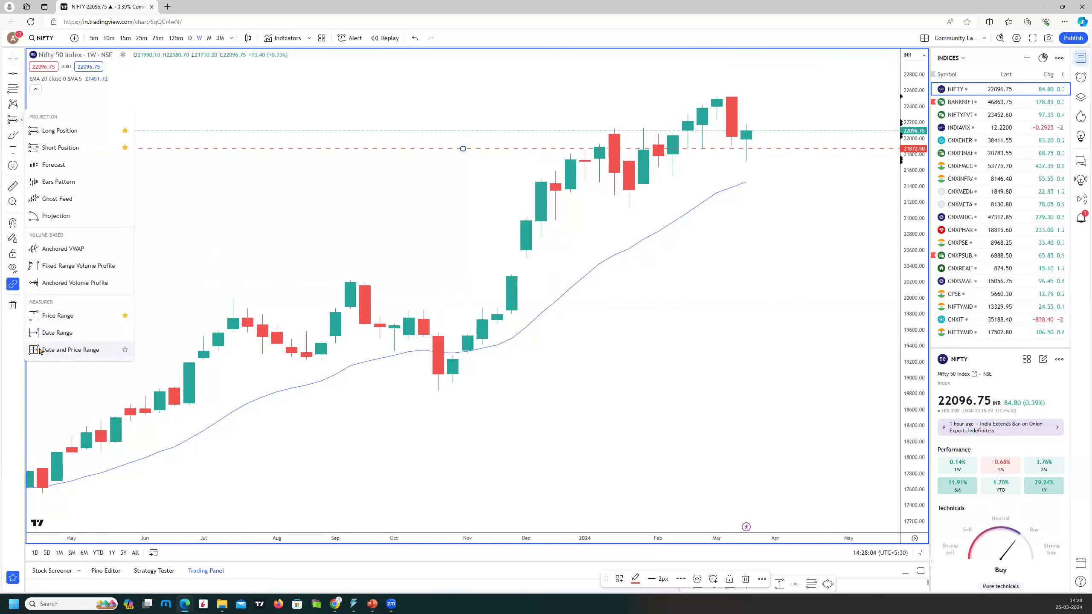
{"action": "left_click", "coordinate": [49, 312]}
{"action": "left_click", "coordinate": [658, 133]}
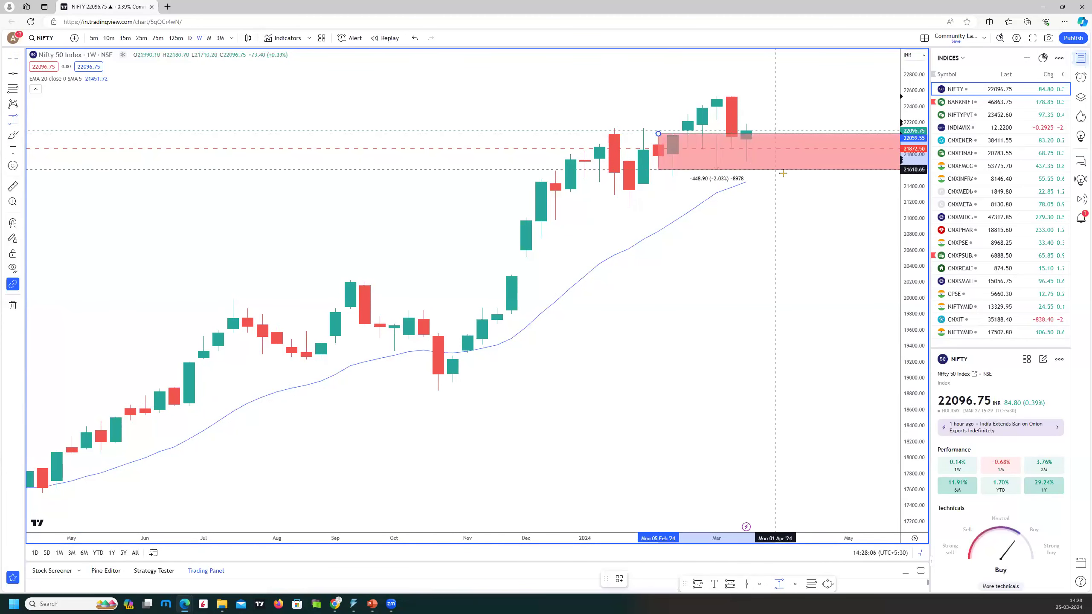
{"action": "left_click", "coordinate": [788, 174]}
{"action": "right_click", "coordinate": [789, 175]}
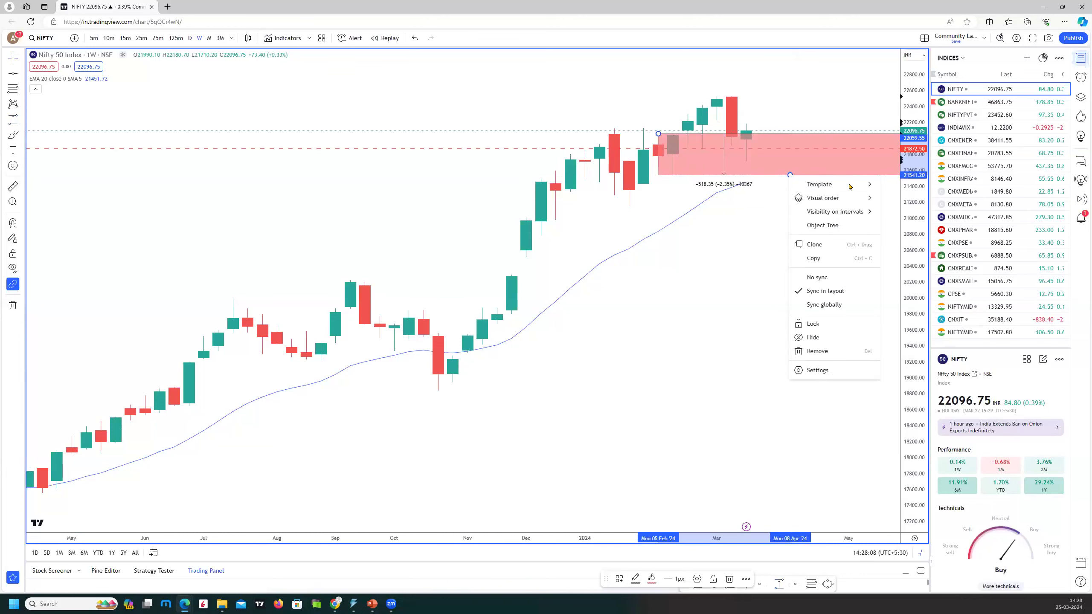
{"action": "mouse_move", "coordinate": [848, 186]}
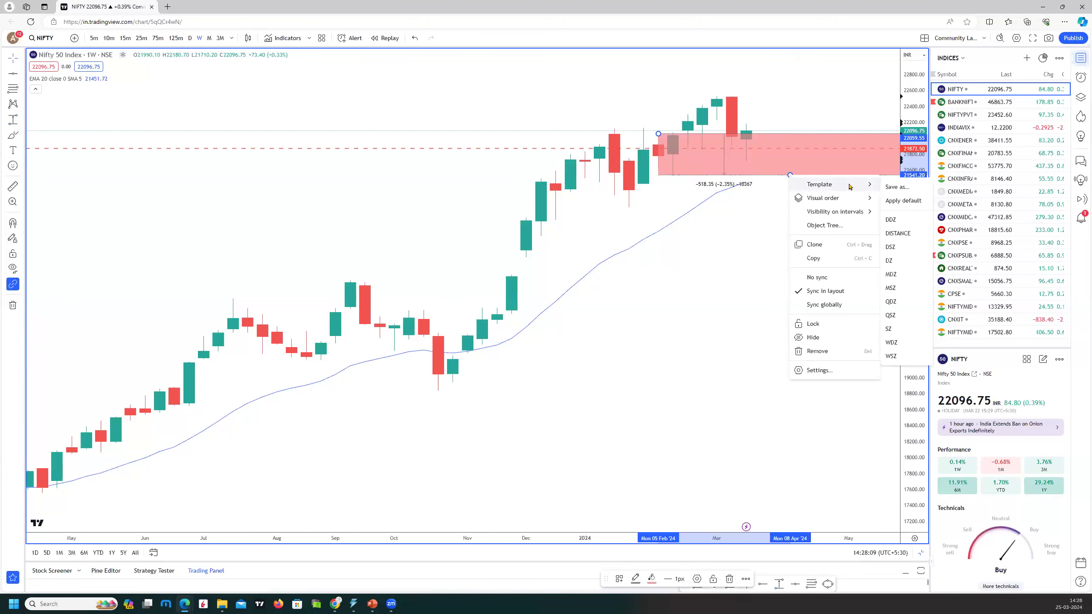
{"action": "left_click", "coordinate": [894, 343]}
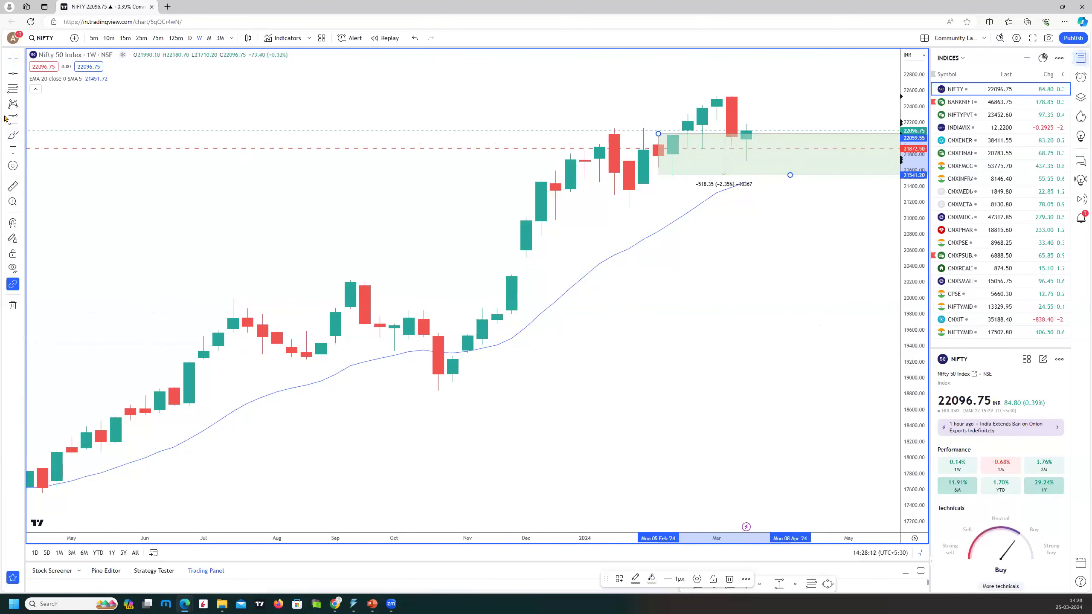
Draw a weekly demand zone from about 21610.65 to 20974.70 starting at 18 Dec '23 and delete the zone starting at 5 Feb '24.
{"action": "left_click", "coordinate": [555, 170]}
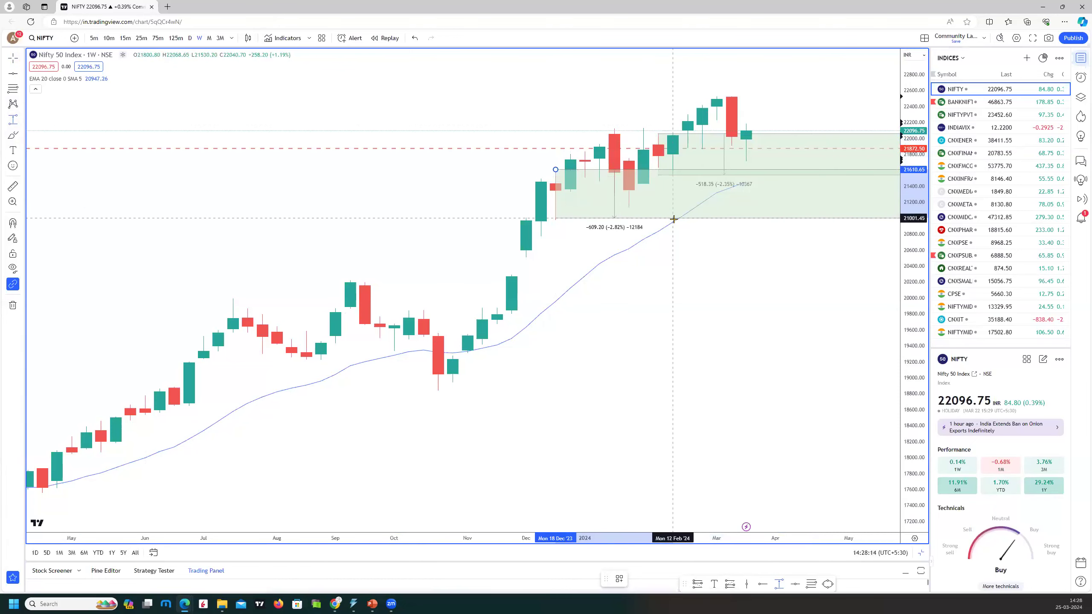
{"action": "left_click", "coordinate": [674, 220]}
{"action": "right_click", "coordinate": [675, 222]}
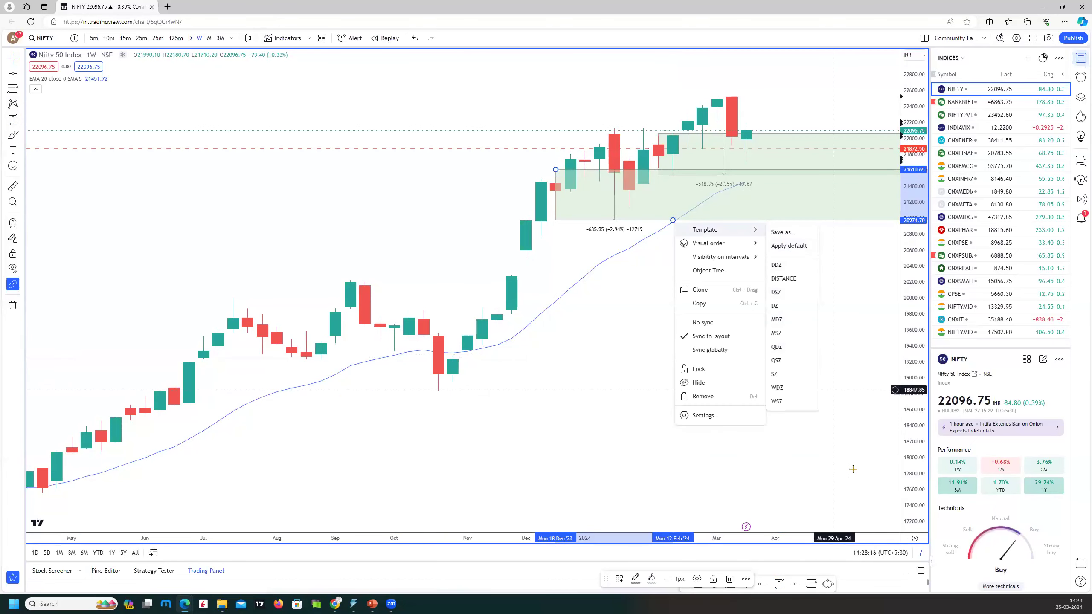
{"action": "left_click", "coordinate": [805, 419]}
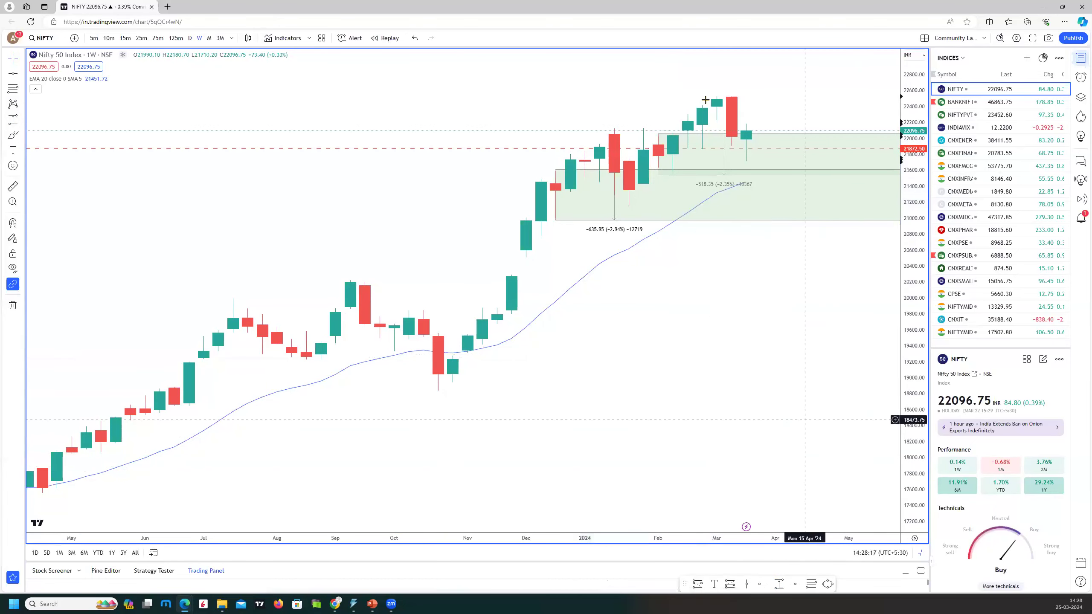
{"action": "left_click", "coordinate": [822, 136]}
{"action": "key", "text": "Delete"}
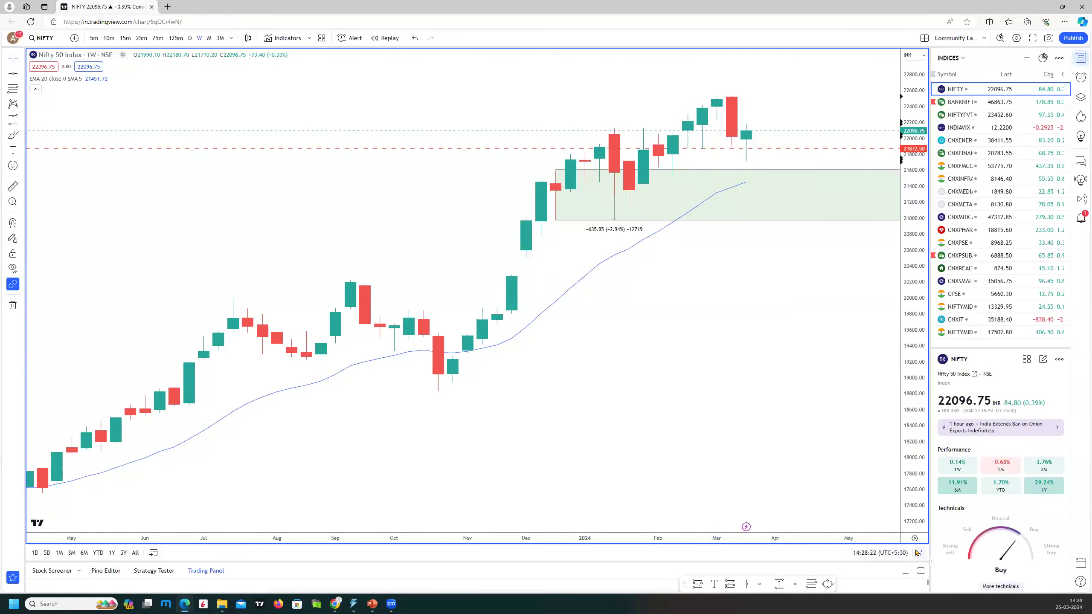
Return to the four-chart layout and maximize the daily Nifty 50 chart, focused on the recent candles.
{"action": "key", "text": "alt+Return"}
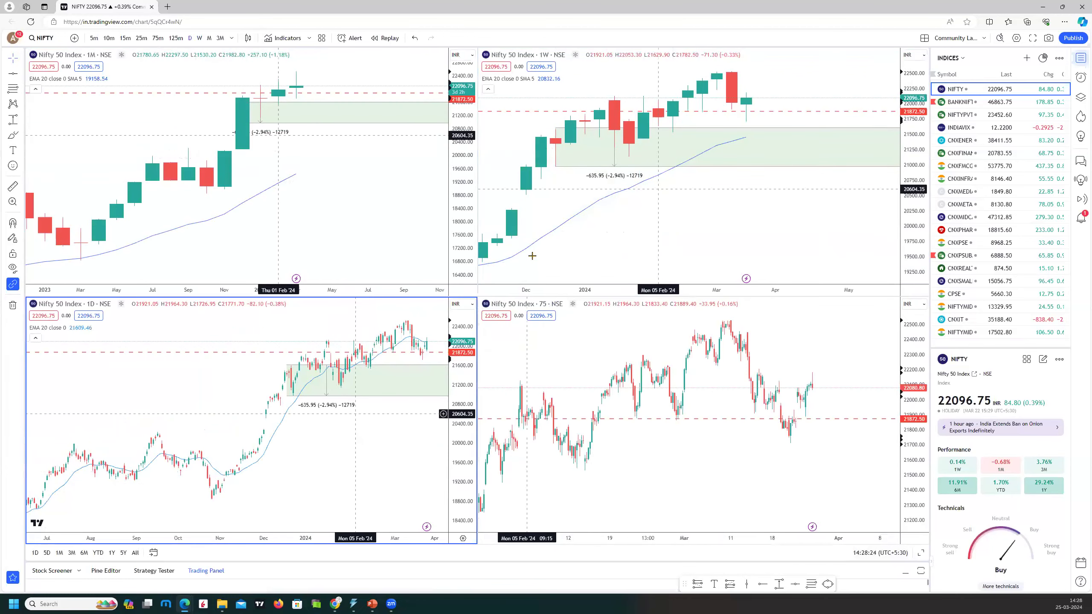
{"action": "left_click", "coordinate": [920, 554]}
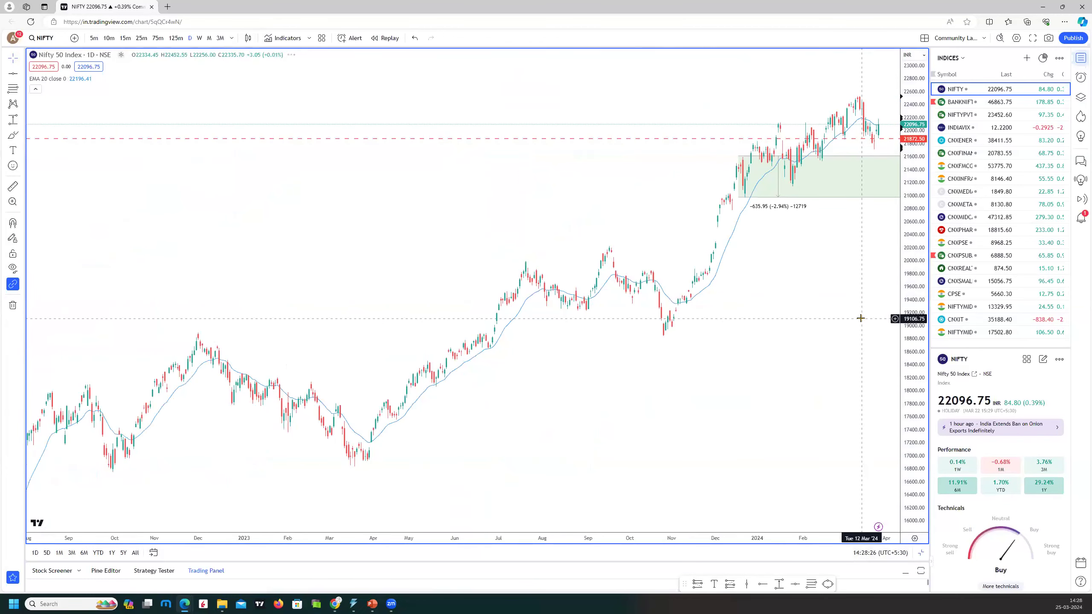
{"action": "scroll", "coordinate": [690, 426], "scroll_direction": "up", "scroll_amount": 10}
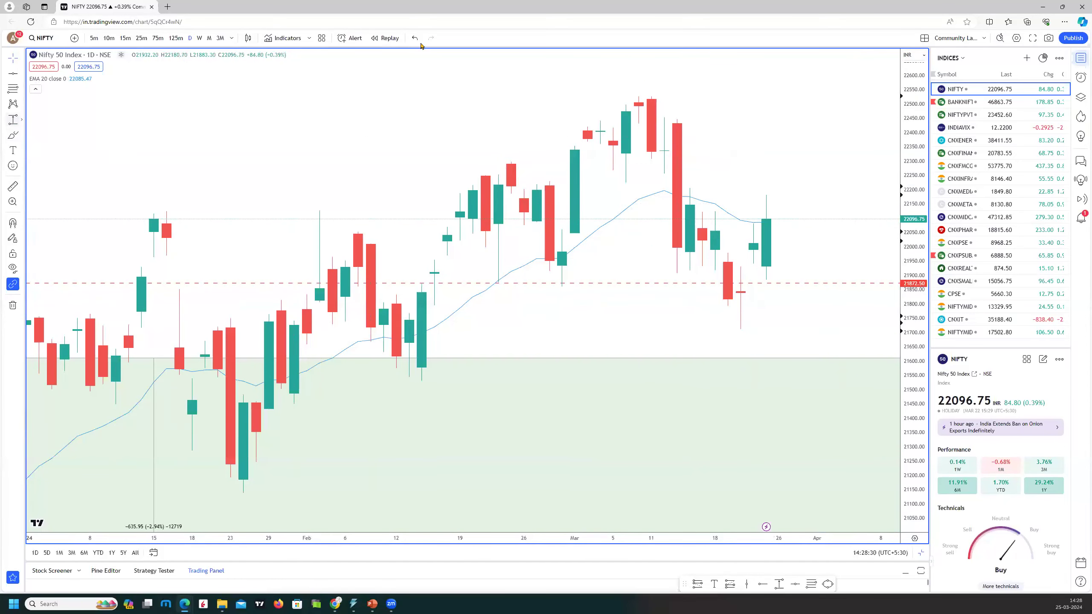
Draw two daily price-range zones in red supply-zone style, about 22425.95–22533.45 from 7 Mar '24 and 22279.65–22451.35 from 12 Mar '24.
{"action": "left_click", "coordinate": [638, 125]}
{"action": "left_click", "coordinate": [753, 94]}
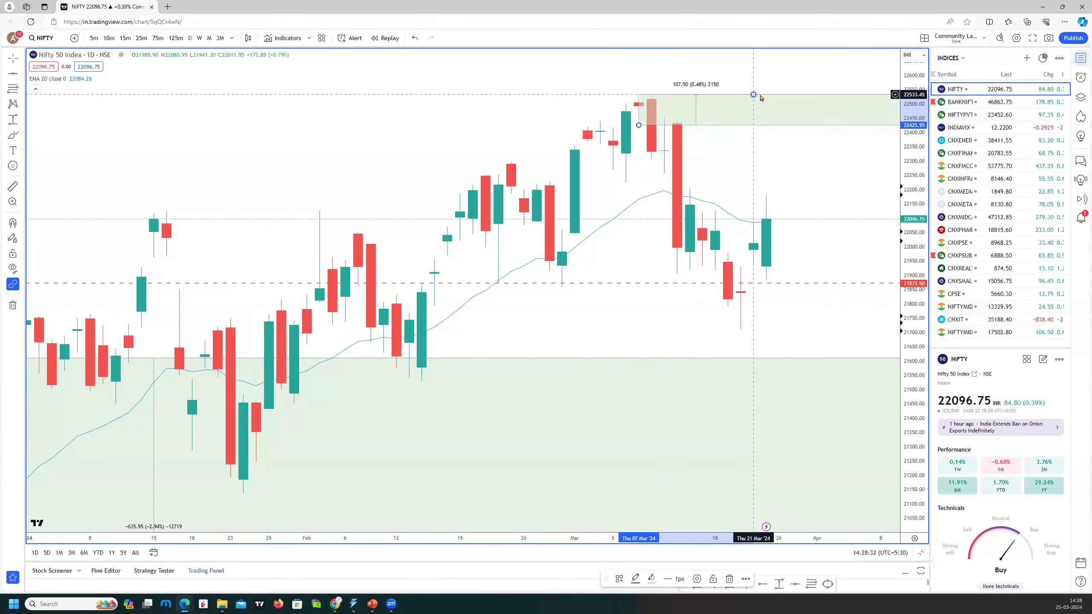
{"action": "right_click", "coordinate": [760, 99]}
{"action": "mouse_move", "coordinate": [774, 104]}
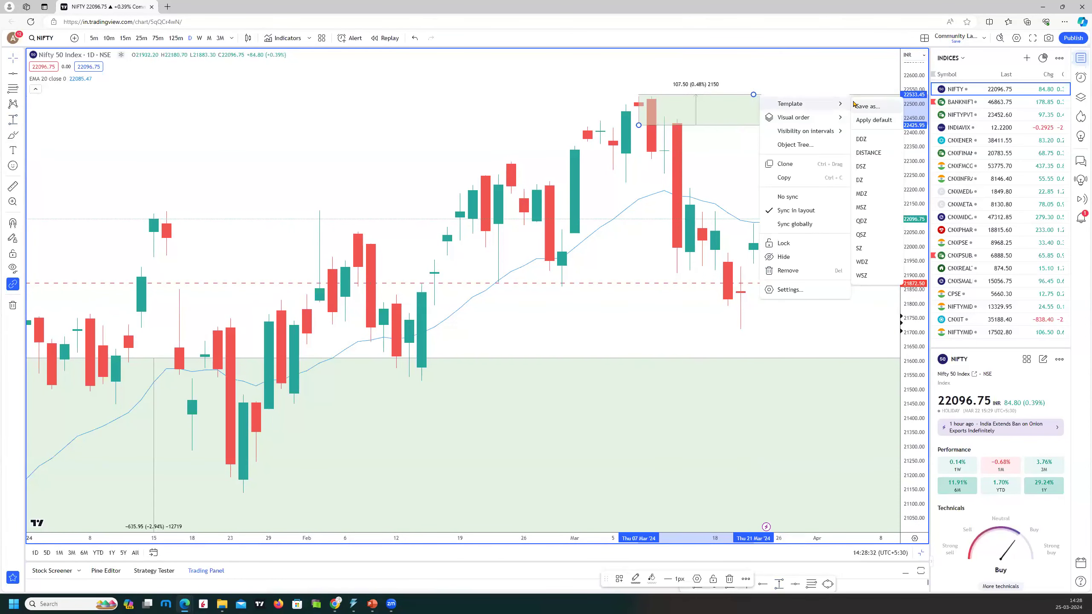
{"action": "left_click", "coordinate": [869, 180]}
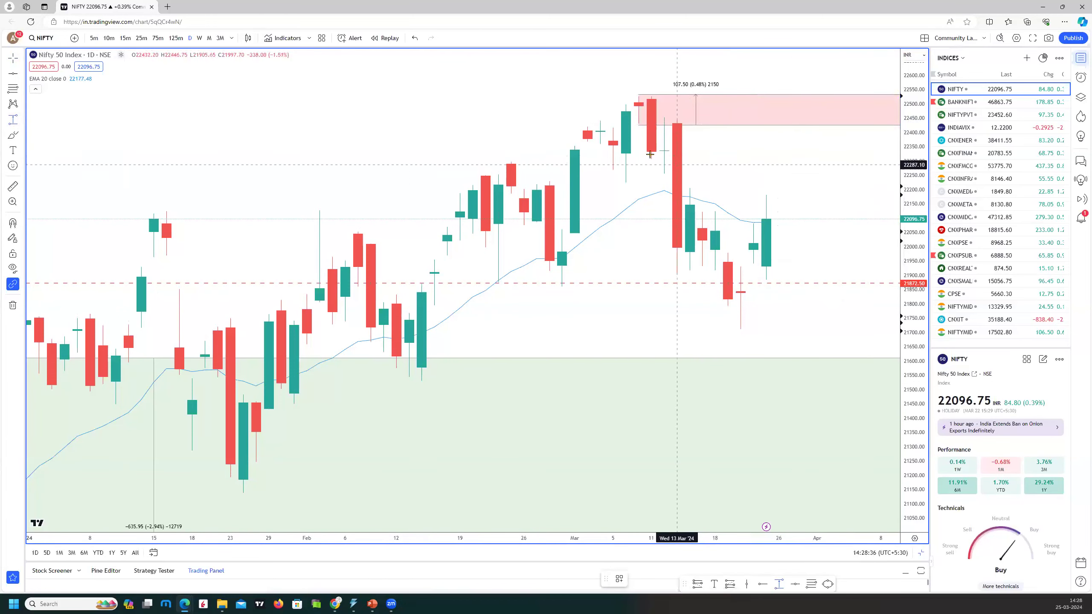
{"action": "left_click", "coordinate": [664, 167]}
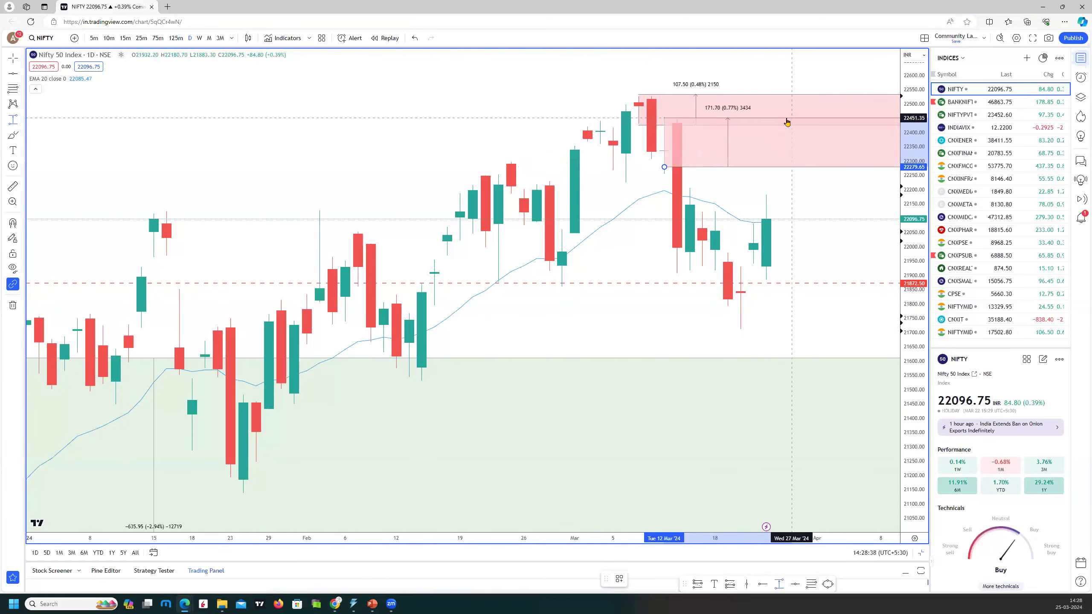
{"action": "left_click", "coordinate": [786, 122]}
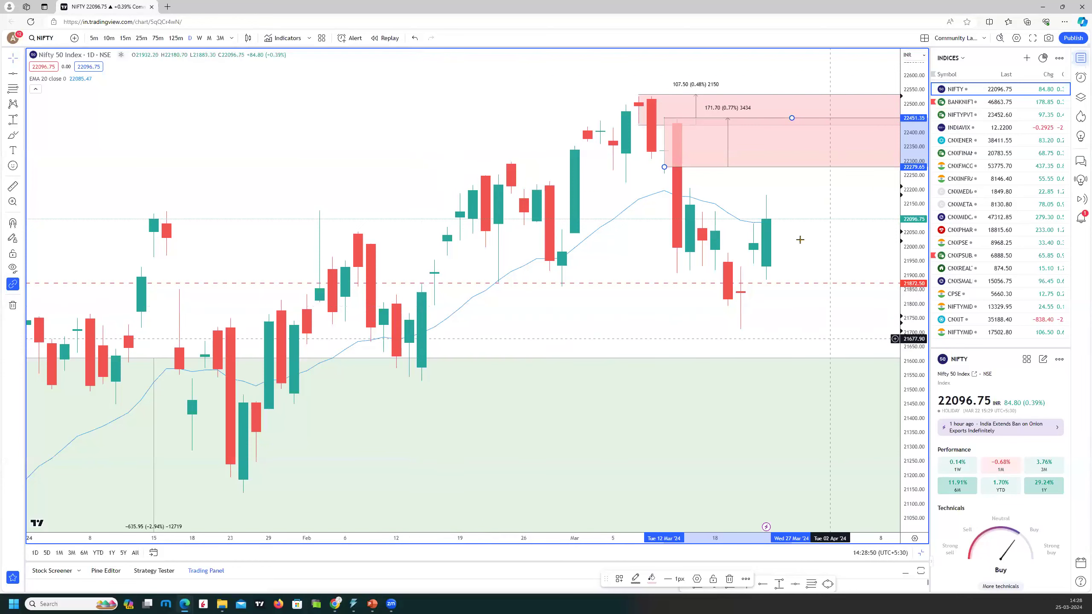
Draw a price range from about 21488.05 down to 21235.10 starting at the 25 Jan '24 candle and apply the DDZ template.
{"action": "scroll", "coordinate": [625, 310], "scroll_direction": "down", "scroll_amount": 2}
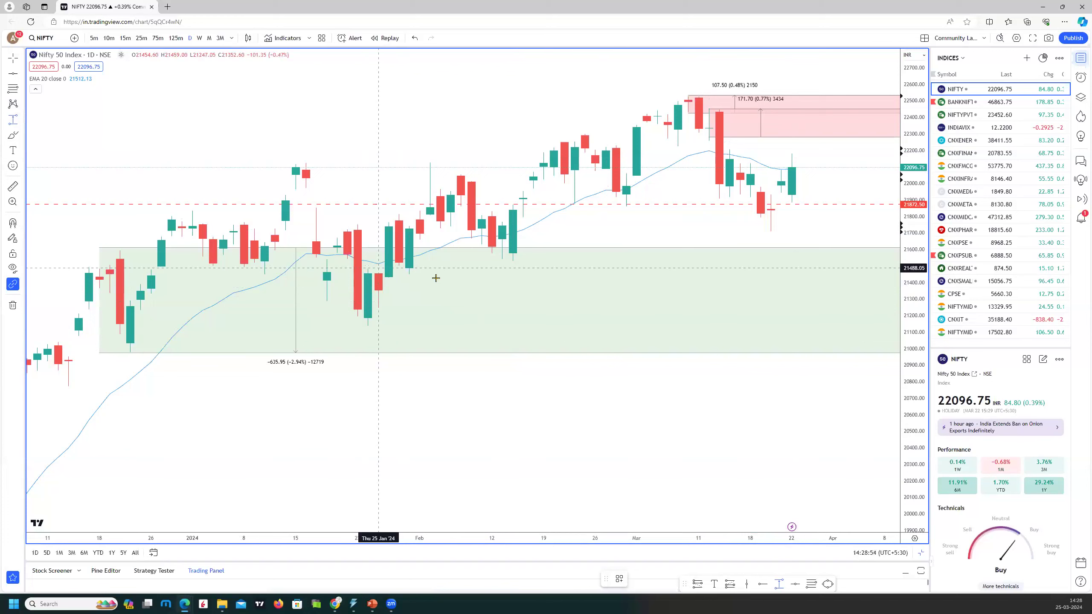
{"action": "left_click", "coordinate": [378, 268]}
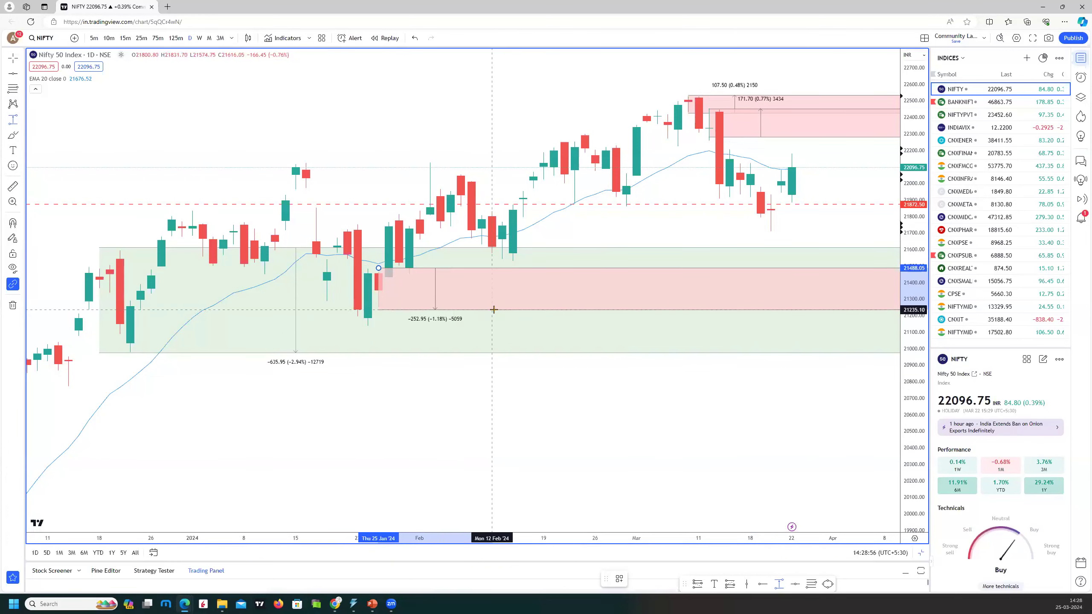
{"action": "left_click", "coordinate": [493, 310]}
{"action": "right_click", "coordinate": [492, 309]}
{"action": "mouse_move", "coordinate": [537, 318]}
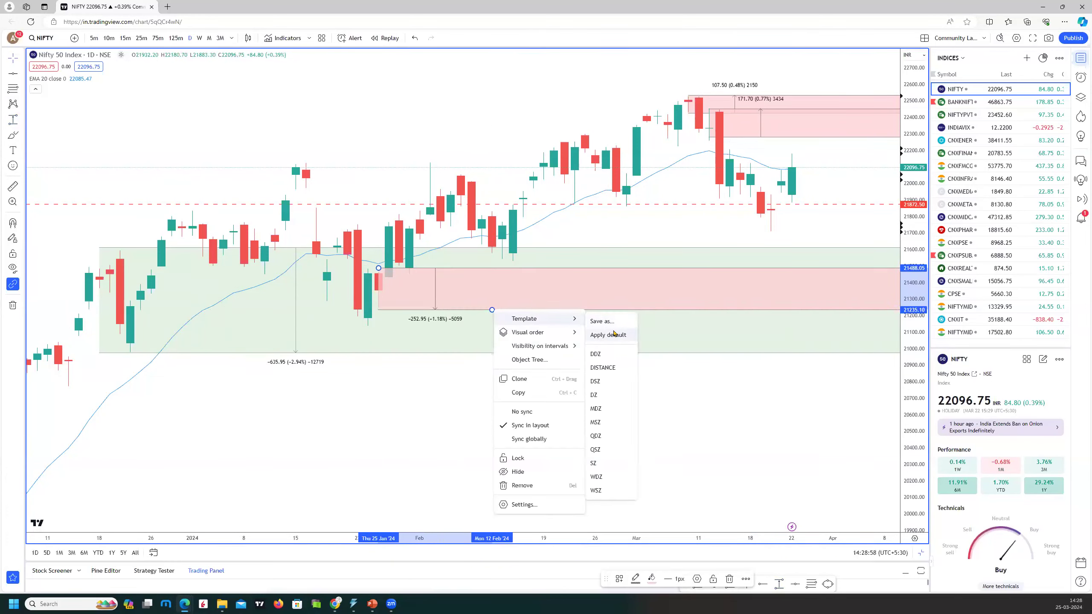
{"action": "left_click", "coordinate": [608, 354]}
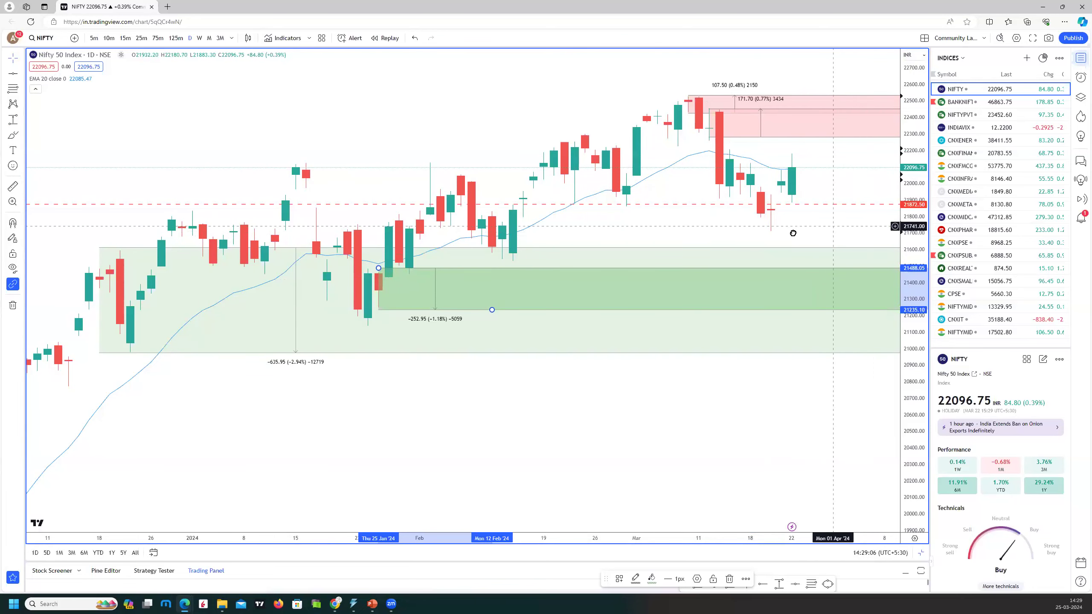
Extend the lower edge of the supply zone starting at 12 Mar '24 down to about 22251.25.
{"action": "scroll", "coordinate": [792, 231], "scroll_direction": "right", "scroll_amount": 3}
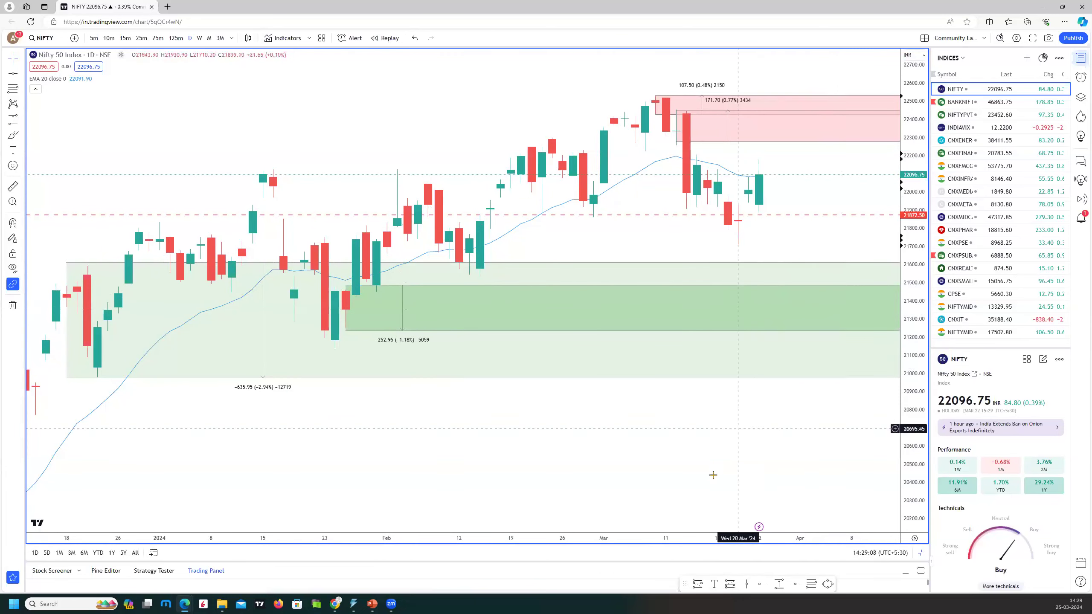
{"action": "scroll", "coordinate": [688, 486], "scroll_direction": "up", "scroll_amount": 3}
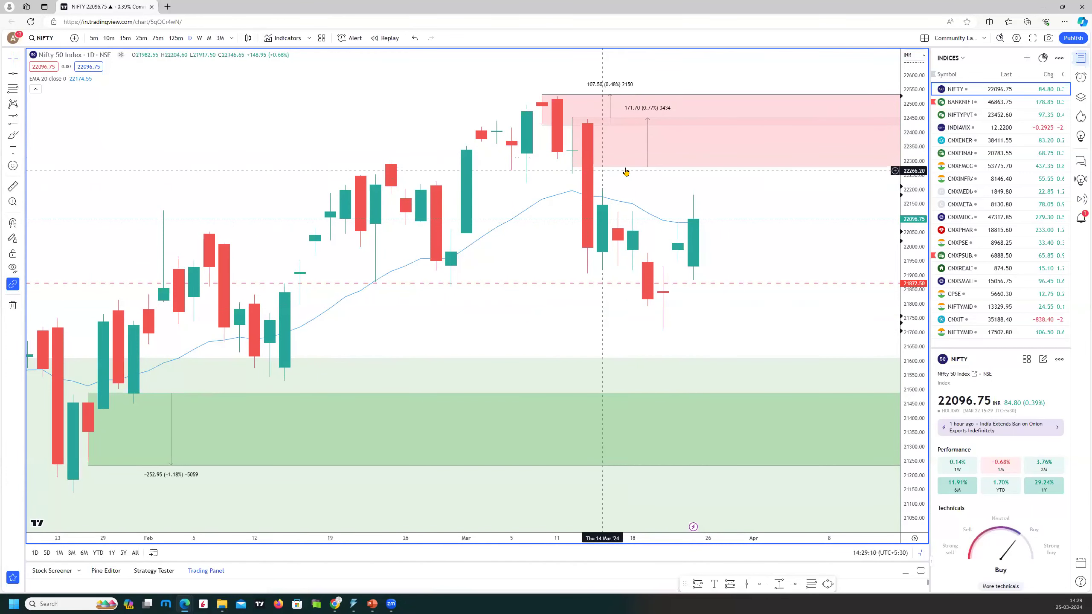
{"action": "left_click_drag", "start_coordinate": [576, 170], "coordinate": [576, 178]}
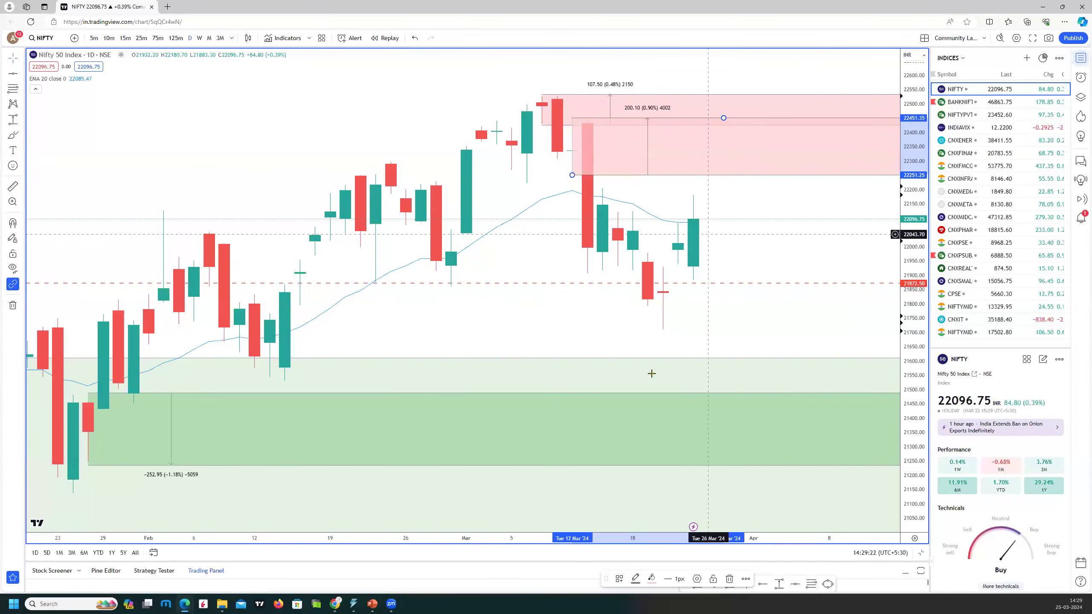
Switch from the full-size daily chart to the maximized 75-minute Nifty 50 chart with the drawn zones in view.
{"action": "scroll", "coordinate": [92, 158], "scroll_direction": "down", "scroll_amount": 3}
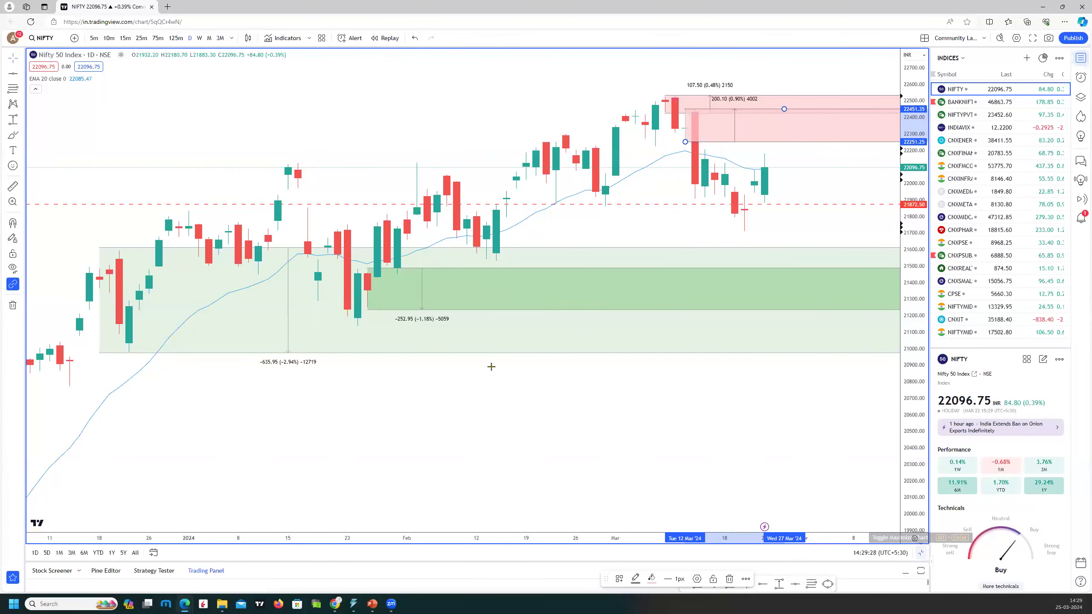
{"action": "left_click", "coordinate": [920, 552]}
{"action": "scroll", "coordinate": [604, 407], "scroll_direction": "up", "scroll_amount": 3}
{"action": "scroll", "coordinate": [488, 395], "scroll_direction": "down", "scroll_amount": 3}
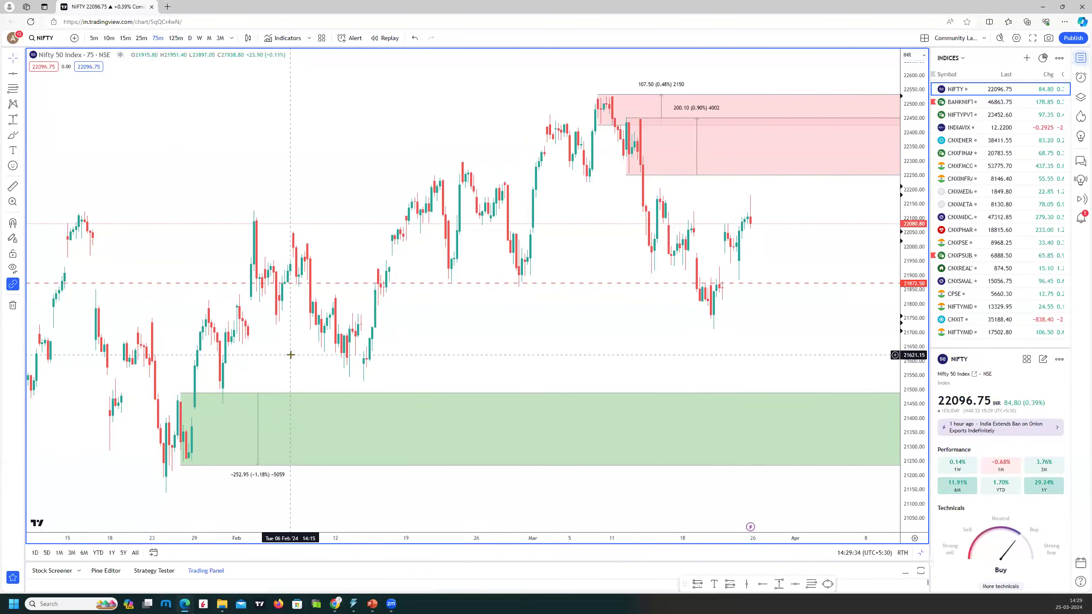
Draw a 75-minute price range from about 22422.90 up to 22528.80 starting at 7 Mar '24 and style it as a red supply zone.
{"action": "scroll", "coordinate": [412, 355], "scroll_direction": "up", "scroll_amount": 2}
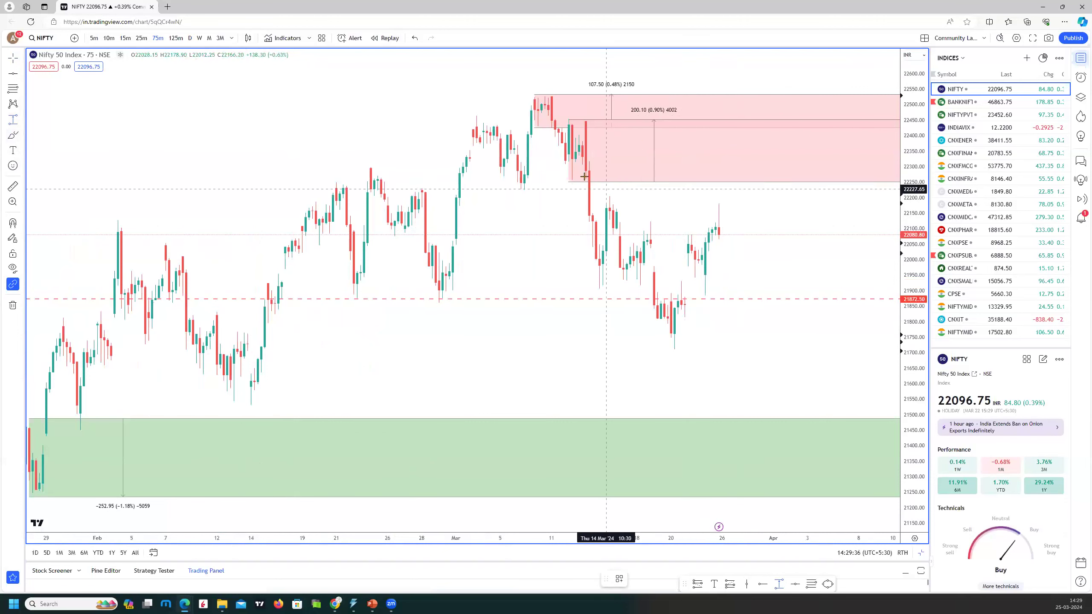
{"action": "left_click", "coordinate": [538, 129]}
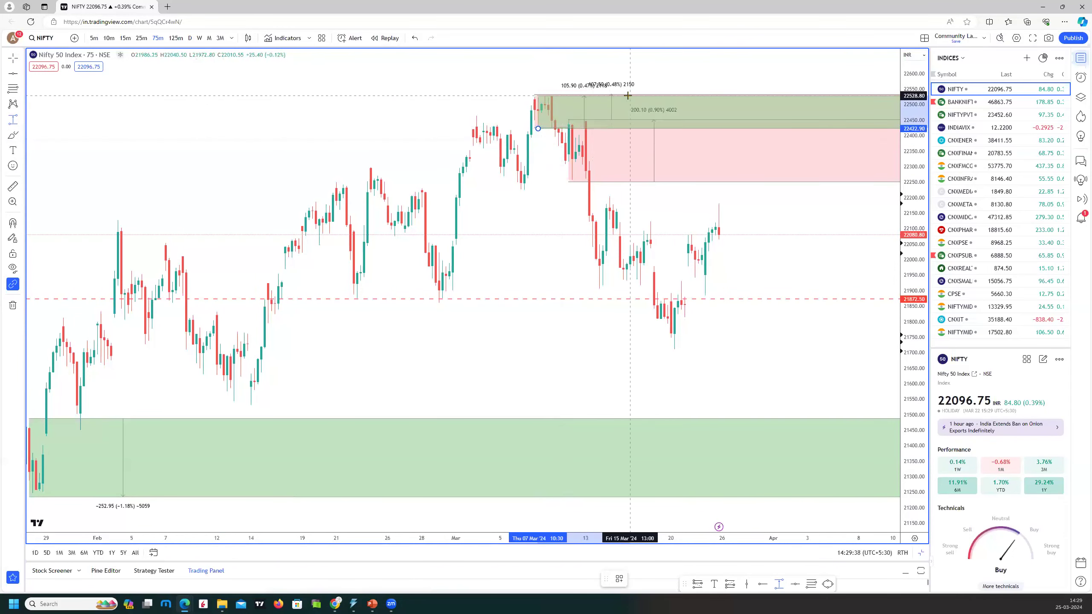
{"action": "left_click", "coordinate": [630, 95]}
{"action": "right_click", "coordinate": [629, 96]}
{"action": "mouse_move", "coordinate": [657, 105]}
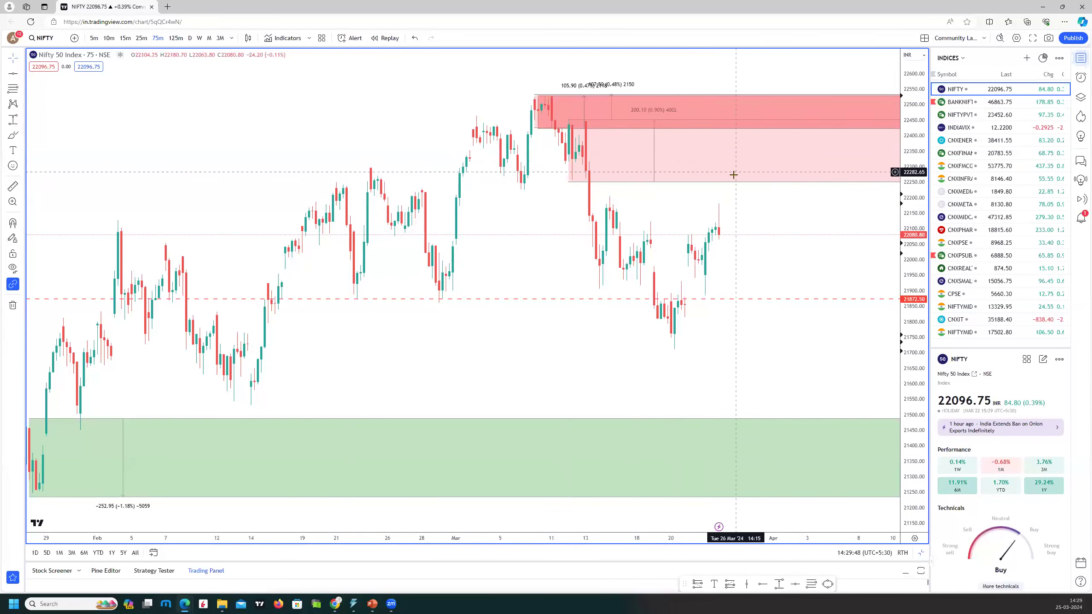
Draw a price range from about 21724.35 down to 21625.35 starting at 14 Feb '24 and apply the DZ template.
{"action": "left_click", "coordinate": [11, 121]}
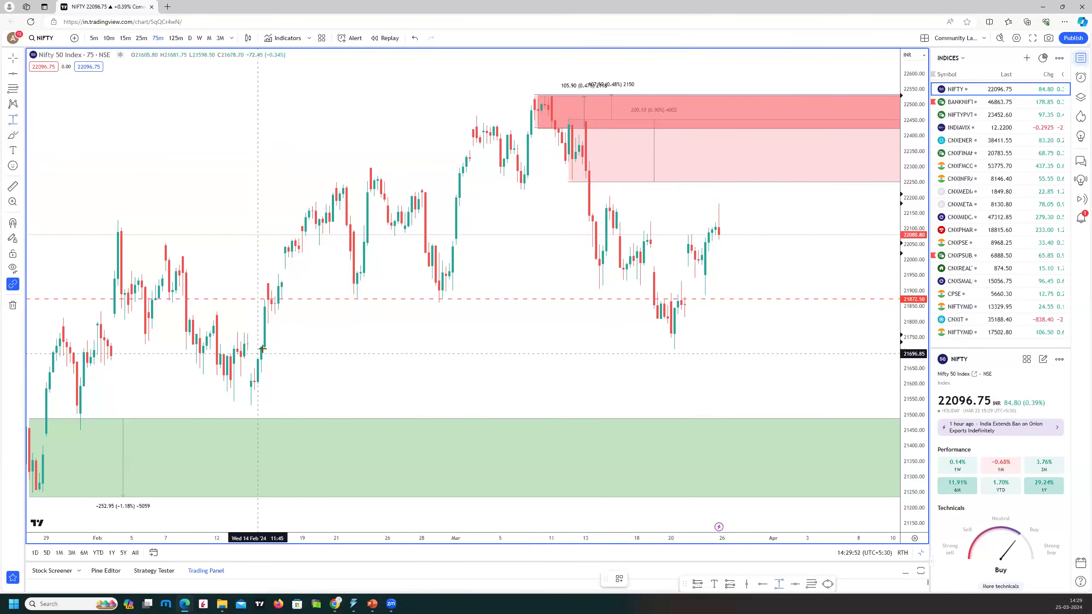
{"action": "mouse_move", "coordinate": [262, 345]}
{"action": "left_mouse_down"}
{"action": "mouse_move", "coordinate": [339, 363]}
{"action": "mouse_move", "coordinate": [342, 376]}
{"action": "left_mouse_up"}
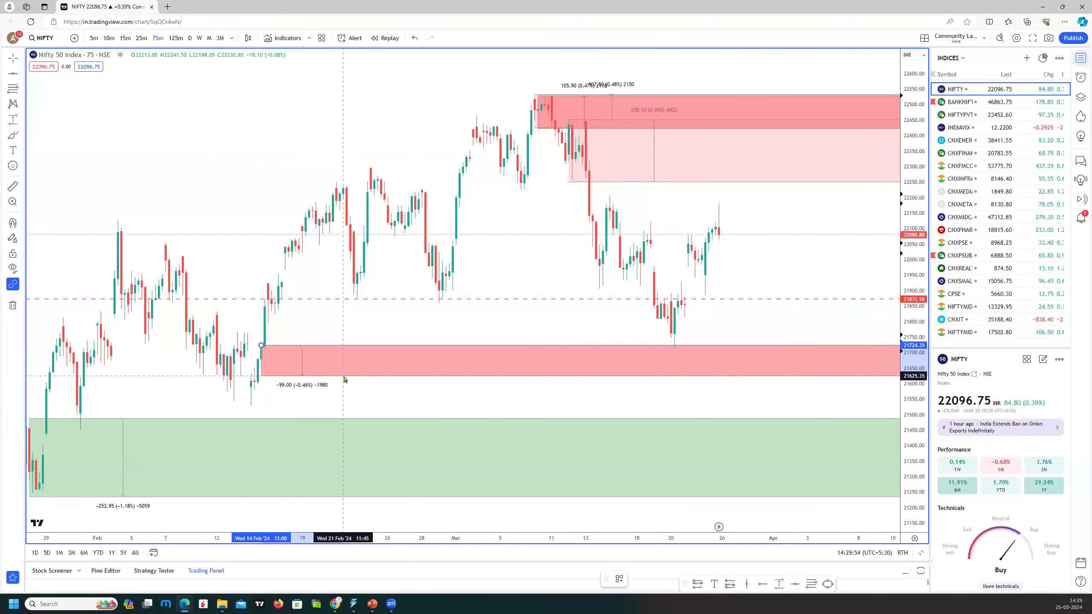
{"action": "right_click", "coordinate": [343, 376]}
{"action": "mouse_move", "coordinate": [430, 386]}
{"action": "left_click", "coordinate": [447, 463]}
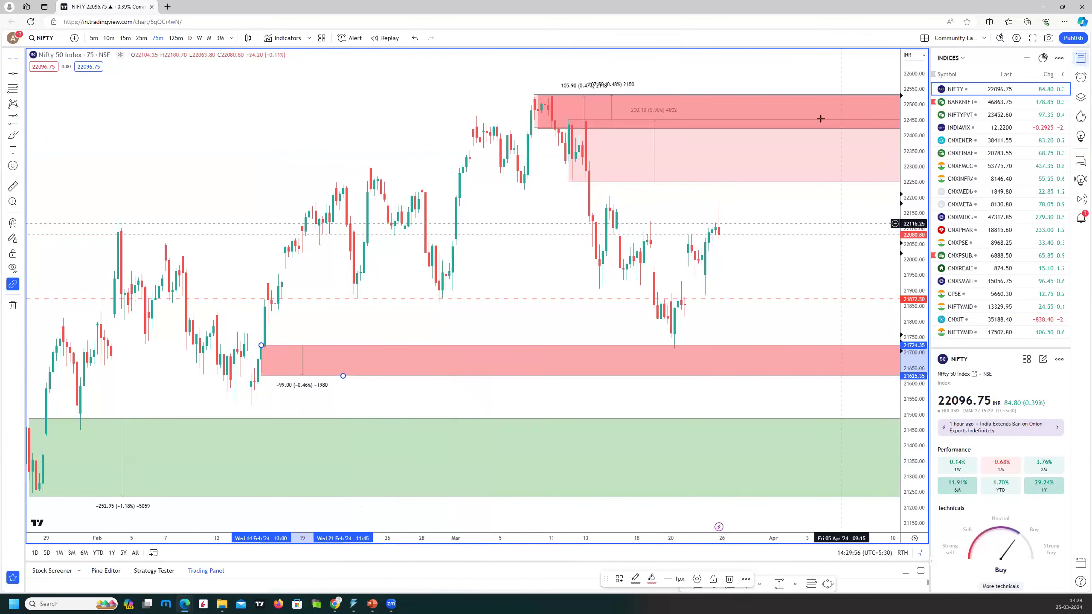
Draw a price range from about 22149.25 up to 22209.20 starting at 14 Mar '24 and apply the SZ template.
{"action": "left_click_drag", "start_coordinate": [820, 221], "coordinate": [771, 238]}
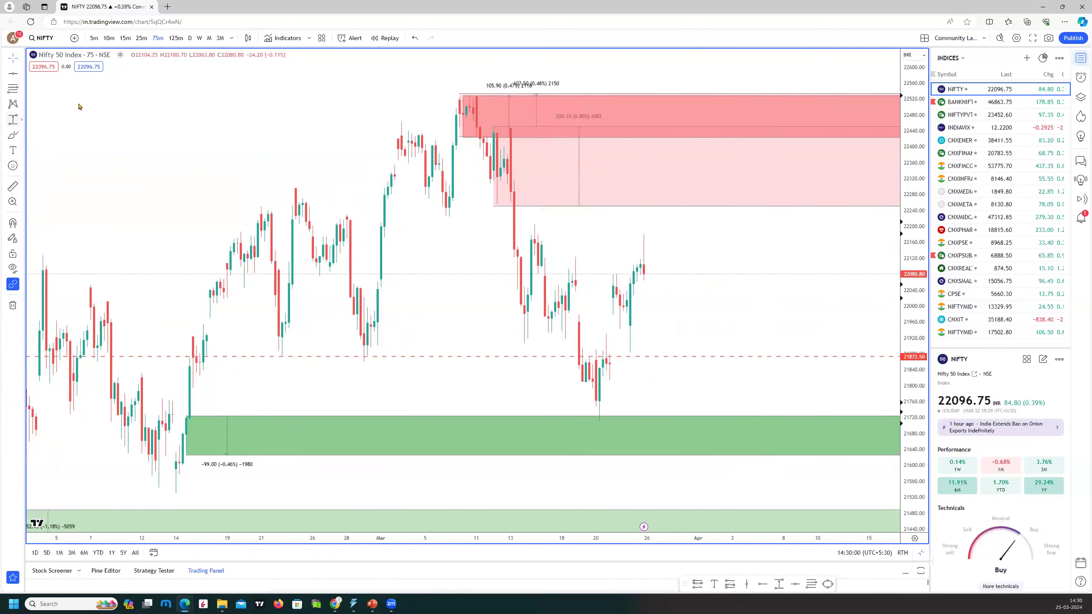
{"action": "left_click", "coordinate": [534, 246]}
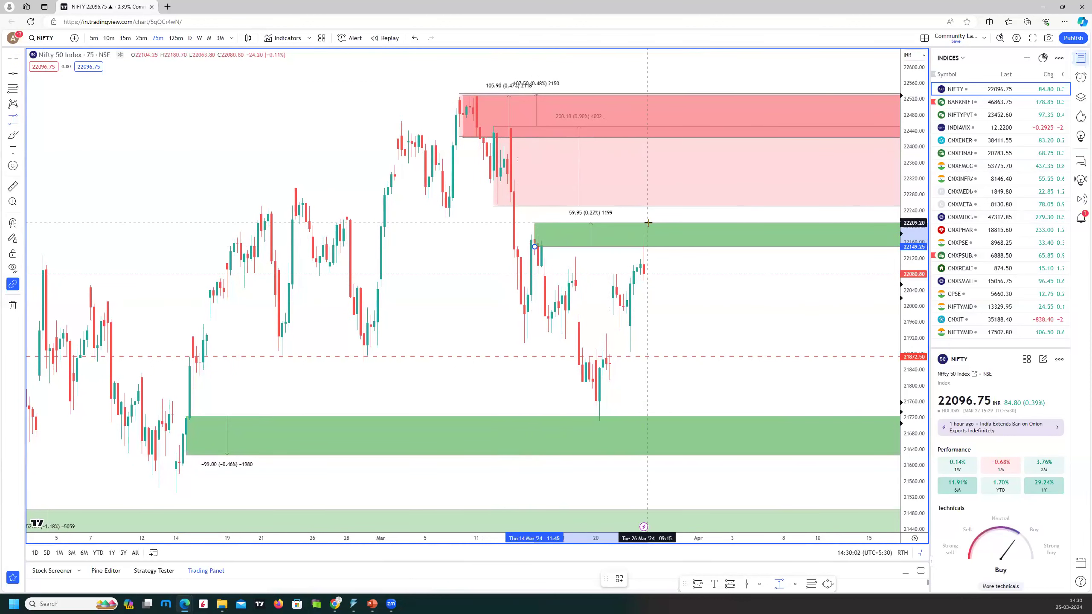
{"action": "right_click", "coordinate": [646, 223]}
{"action": "mouse_move", "coordinate": [696, 227]}
{"action": "left_click", "coordinate": [754, 376]}
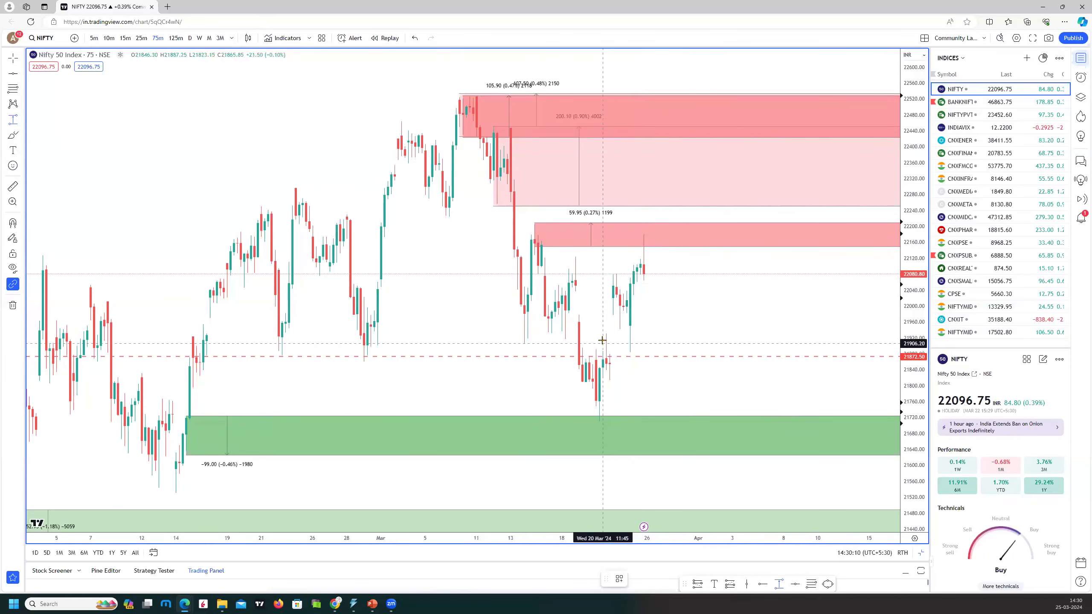
Draw a price range from about 21921.15 down to 21811.95 starting at 20 Mar '24 and apply the DZ template.
{"action": "left_click_drag", "start_coordinate": [606, 338], "coordinate": [685, 380]}
{"action": "right_click", "coordinate": [687, 381]}
{"action": "mouse_move", "coordinate": [749, 391]}
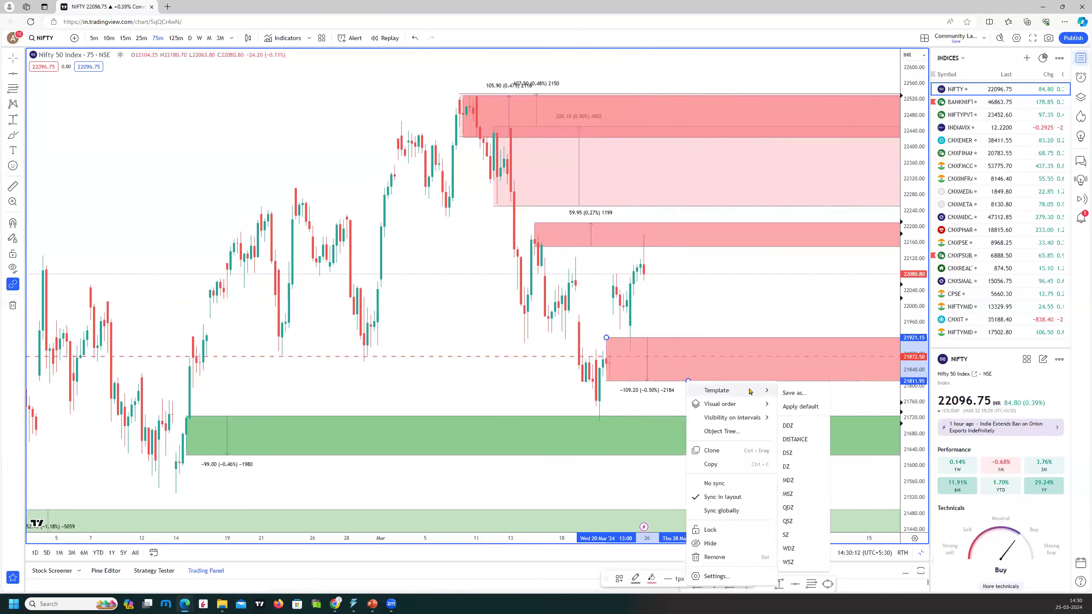
{"action": "left_click", "coordinate": [786, 466]}
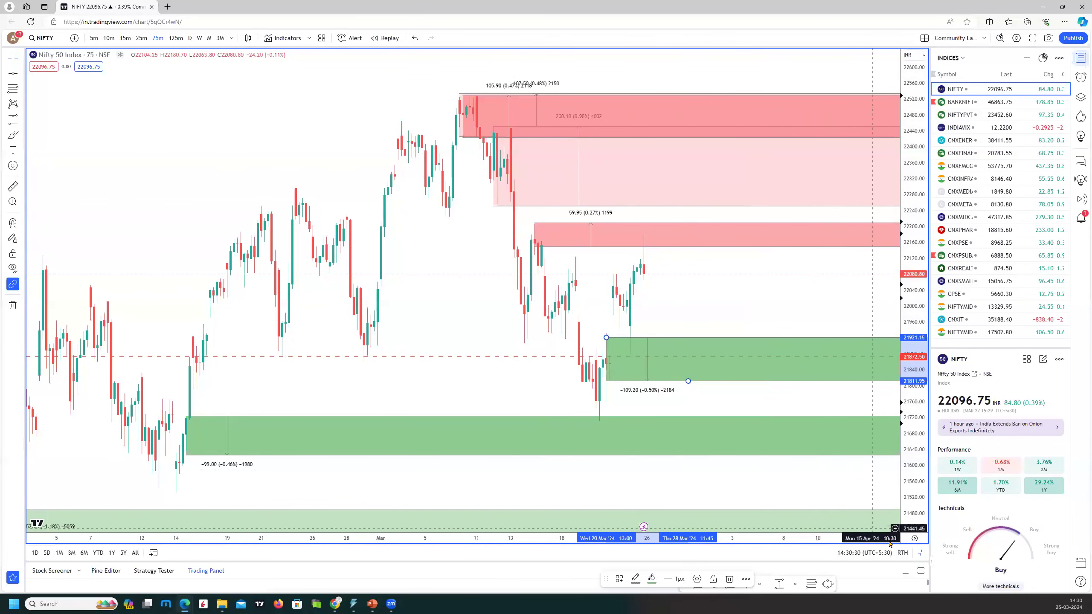
Return to the four-chart layout and review the marked Nifty zones on the daily and weekly charts.
{"action": "key", "text": "alt+Return"}
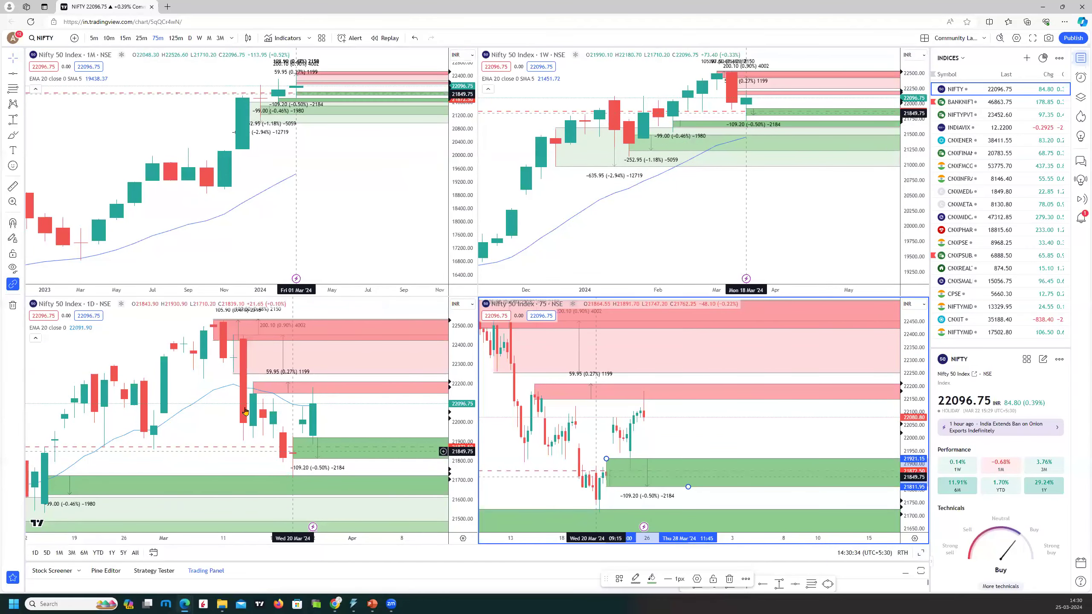
{"action": "scroll", "coordinate": [363, 354], "scroll_direction": "down", "scroll_amount": 3}
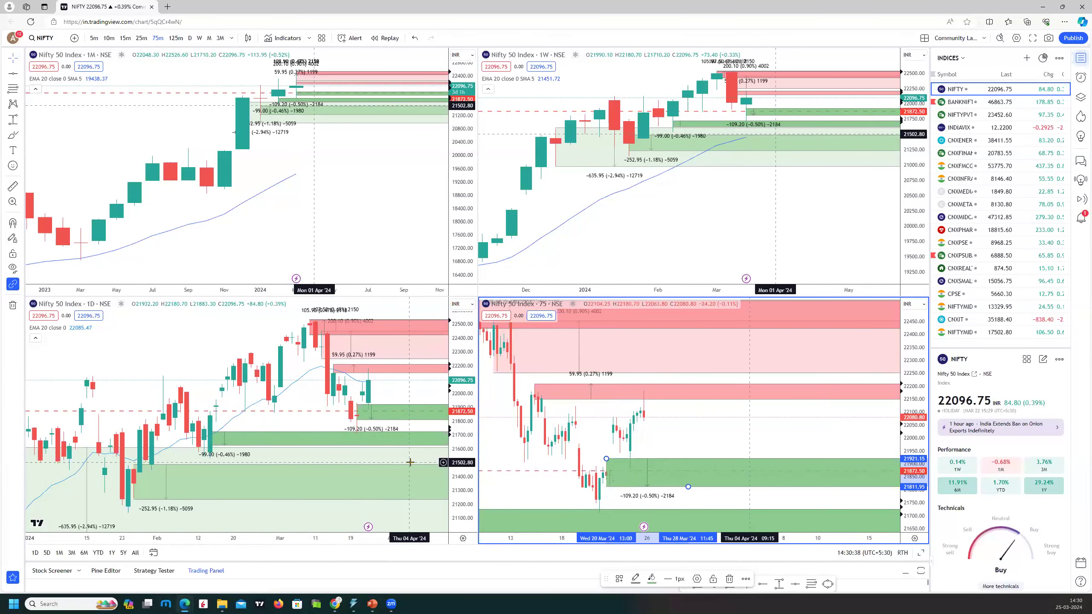
{"action": "left_click", "coordinate": [804, 188]}
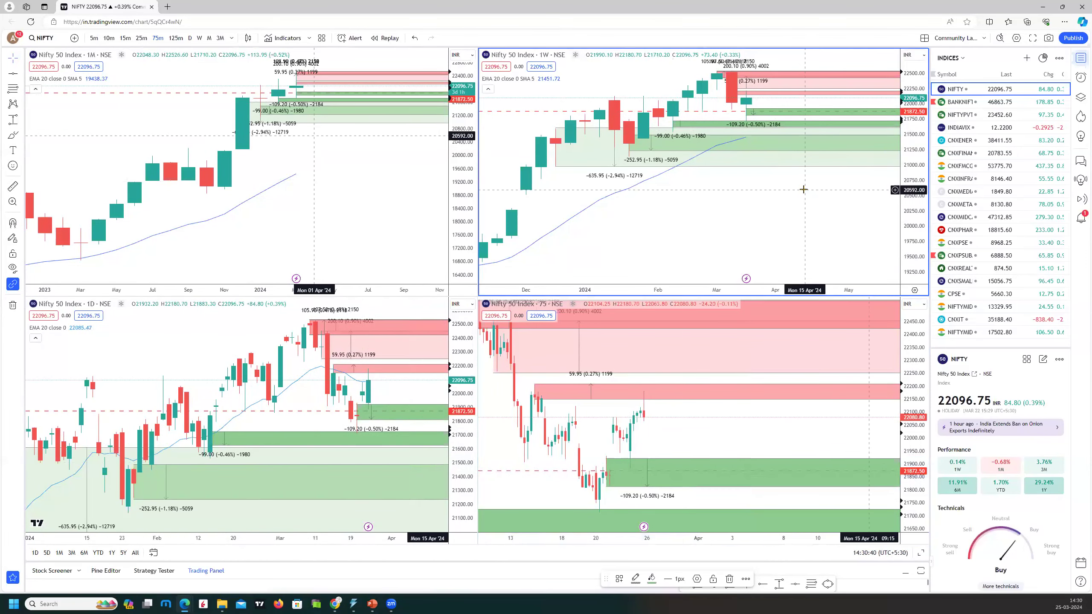
Load India VIX and examine its price against the existing zones on the monthly, weekly and daily charts.
{"action": "left_click", "coordinate": [959, 127]}
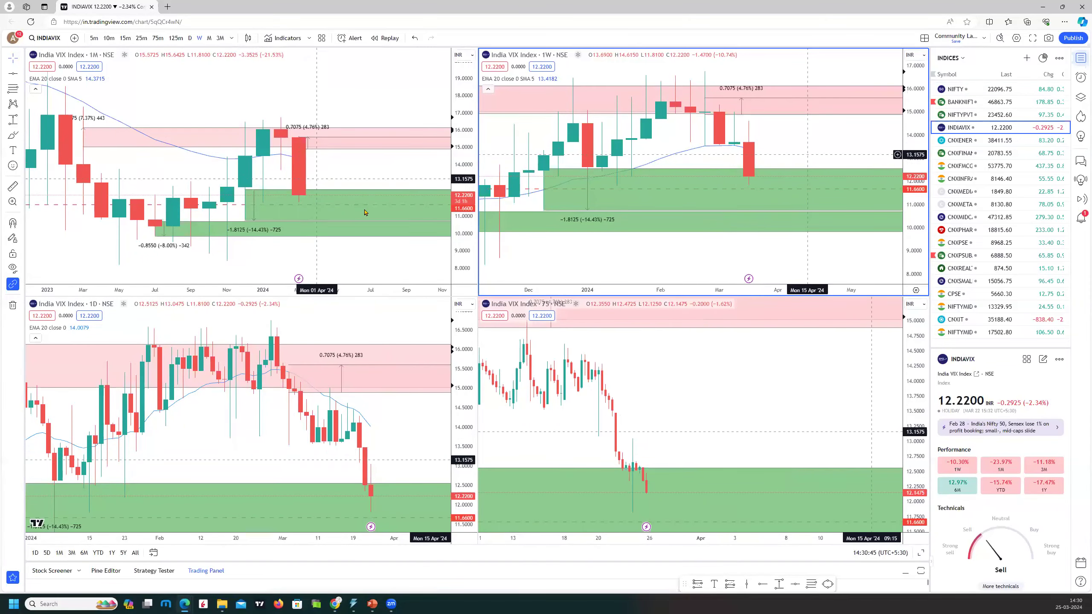
{"action": "scroll", "coordinate": [730, 155], "scroll_direction": "down", "scroll_amount": 3}
{"action": "scroll", "coordinate": [580, 153], "scroll_direction": "down", "scroll_amount": 4}
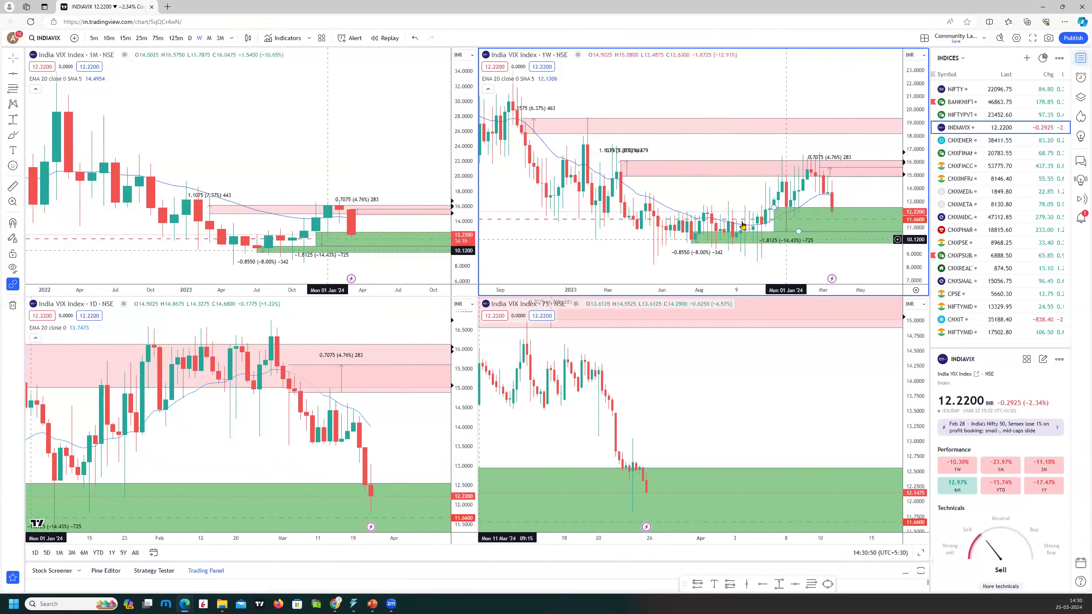
{"action": "scroll", "coordinate": [275, 434], "scroll_direction": "down", "scroll_amount": 5}
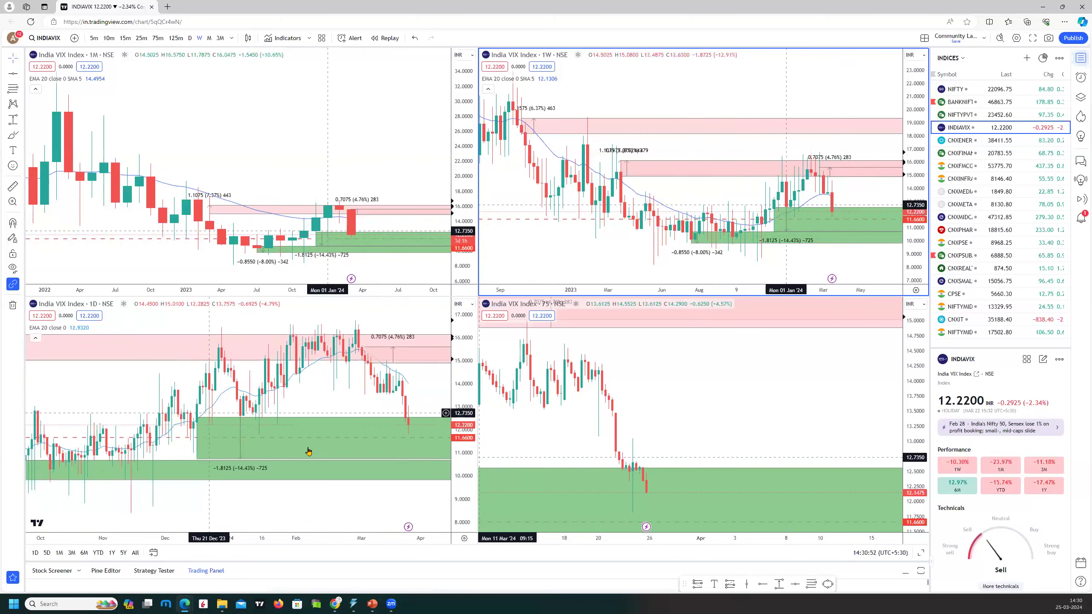
{"action": "left_click_drag", "start_coordinate": [423, 428], "coordinate": [350, 427]}
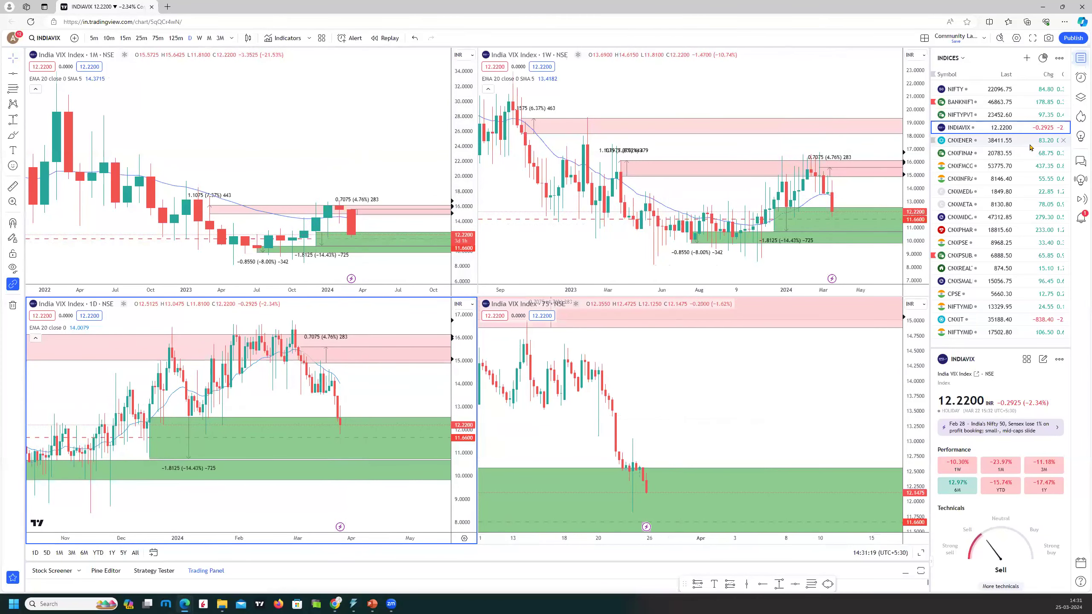
Load the Nifty Bank index and maximize its monthly chart with the 2022 to 2024 candles in view.
{"action": "left_click", "coordinate": [1001, 107]}
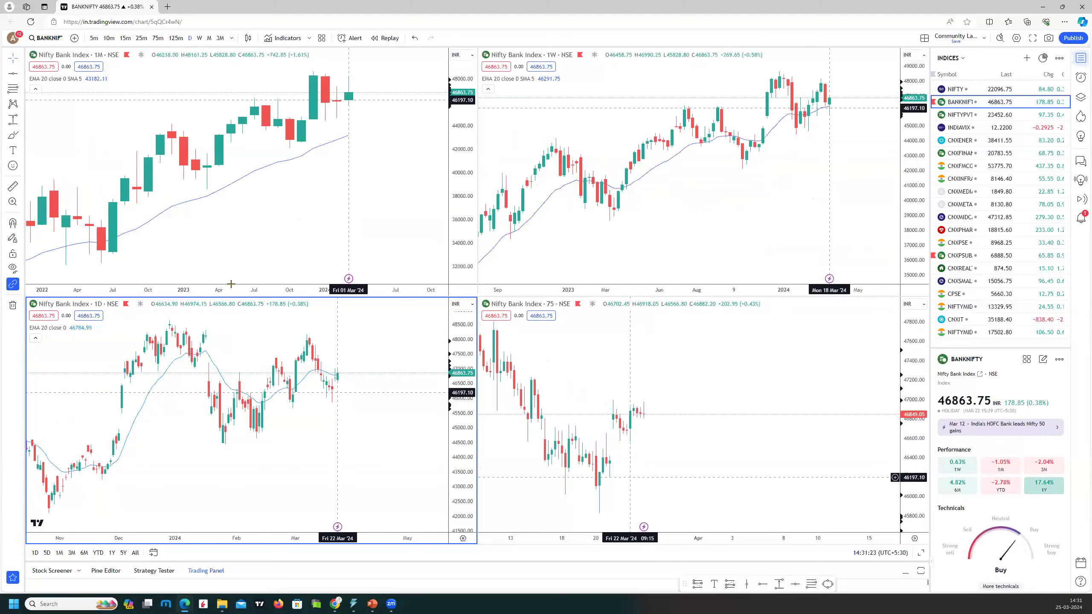
{"action": "scroll", "coordinate": [257, 214], "scroll_direction": "down", "scroll_amount": 3}
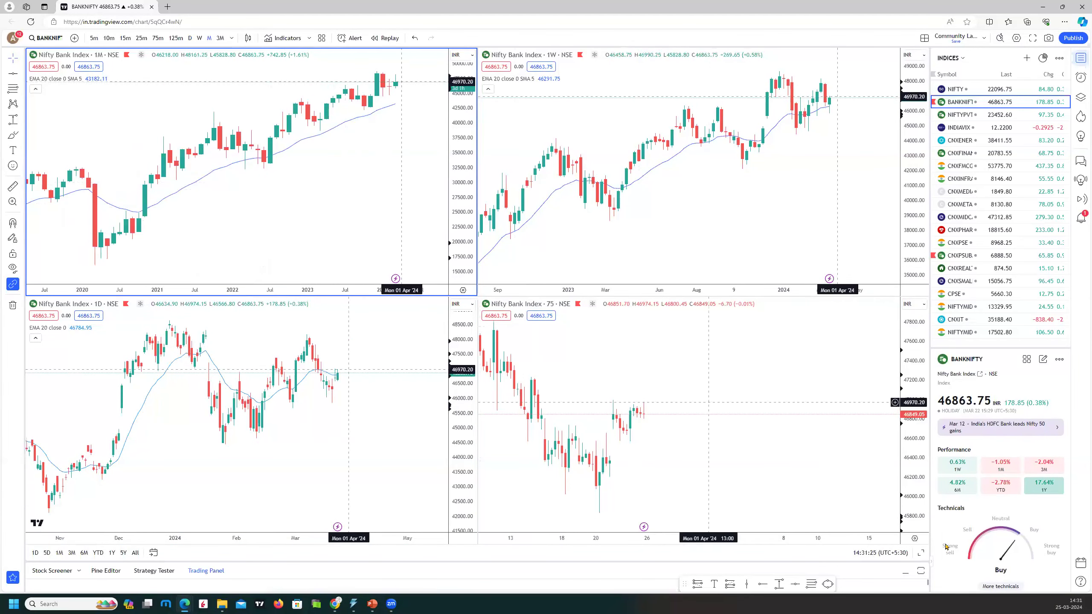
{"action": "left_click", "coordinate": [921, 553]}
{"action": "scroll", "coordinate": [546, 494], "scroll_direction": "up", "scroll_amount": 5}
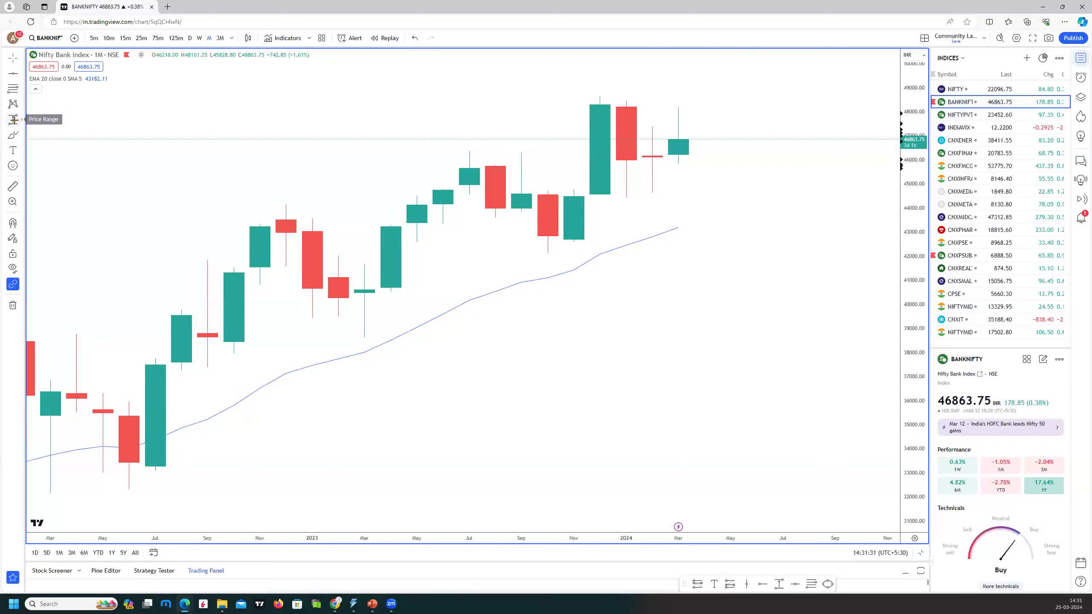
Draw a monthly price range from about 42076.05 down to 38533.70 starting at Feb '23 and apply the MDZ template.
{"action": "left_click", "coordinate": [13, 119]}
{"action": "left_click", "coordinate": [338, 254]}
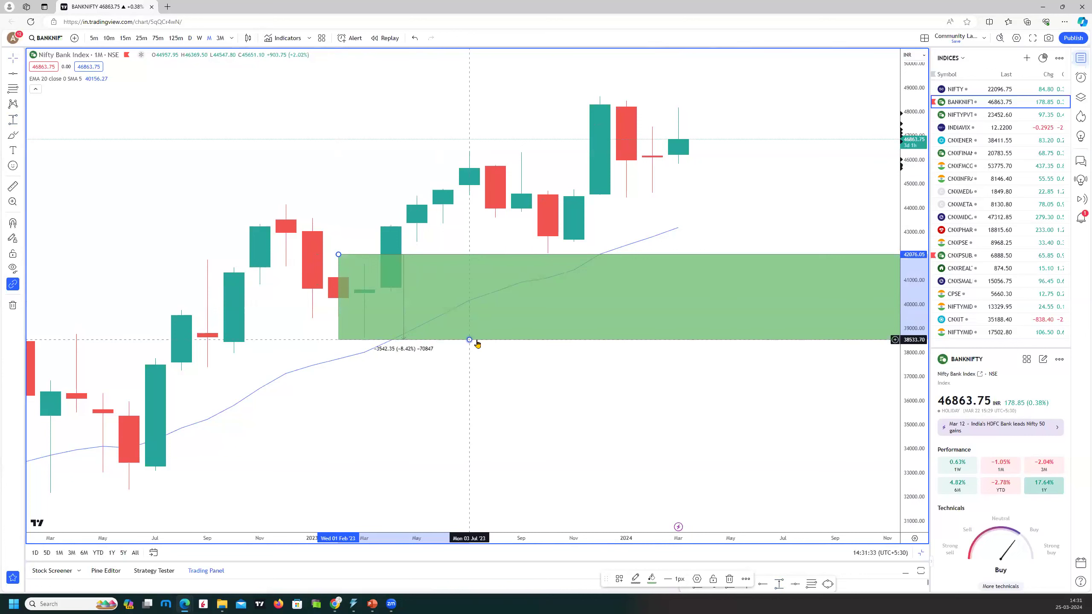
{"action": "right_click", "coordinate": [477, 343]}
{"action": "mouse_move", "coordinate": [537, 349]}
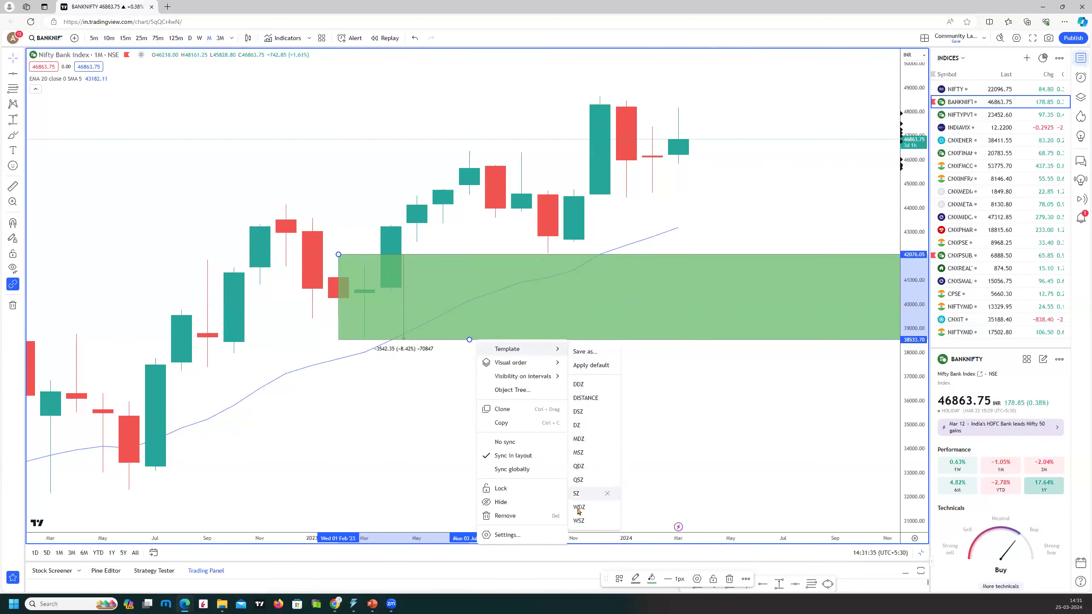
{"action": "left_click", "coordinate": [579, 439]}
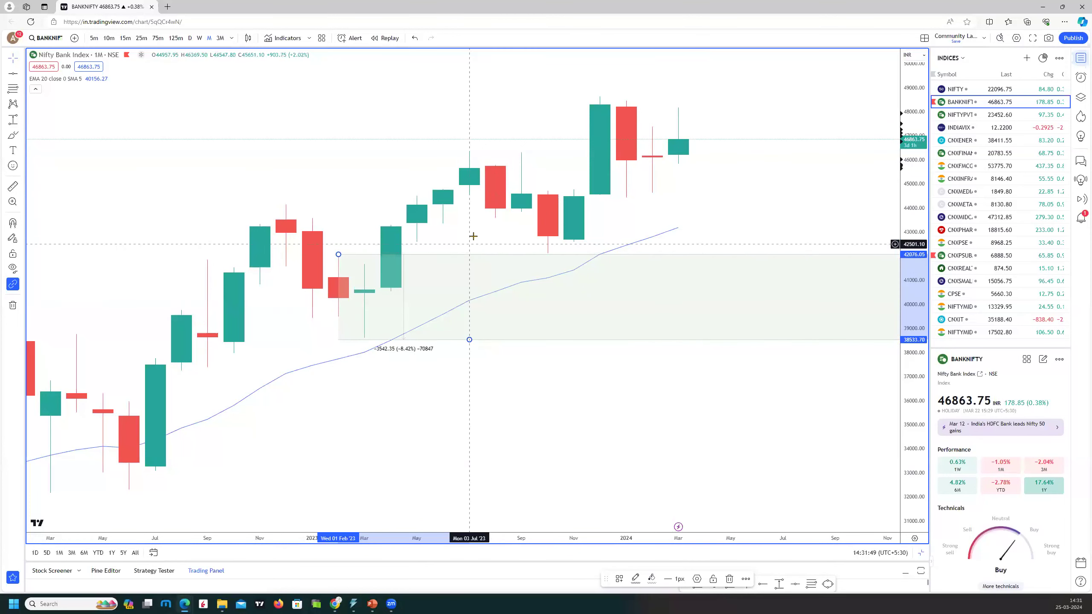
On the maximized weekly chart, draw a price range from about 47554.95 up to 48696.75 starting at 18 Dec '23 and apply the WSZ template.
{"action": "scroll", "coordinate": [473, 236], "scroll_direction": "down", "scroll_amount": 3}
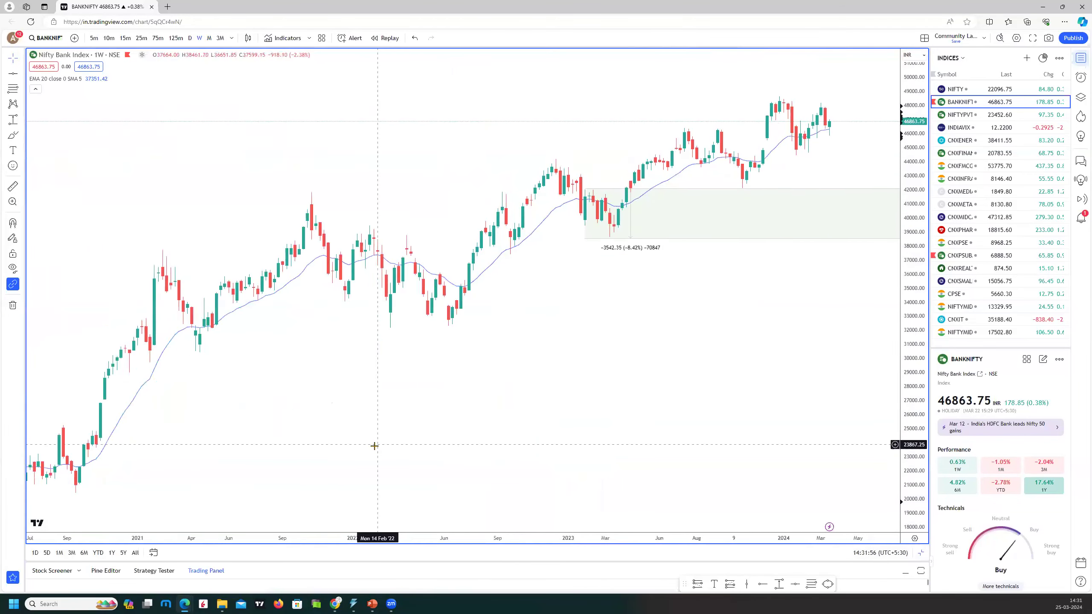
{"action": "scroll", "coordinate": [374, 446], "scroll_direction": "up", "scroll_amount": 4}
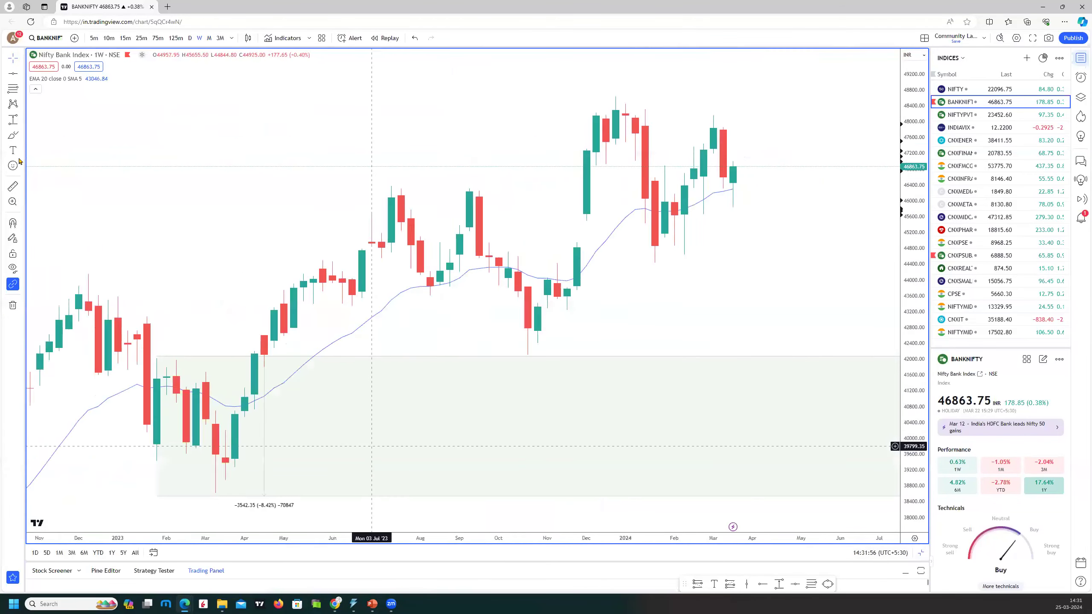
{"action": "left_click", "coordinate": [576, 139]}
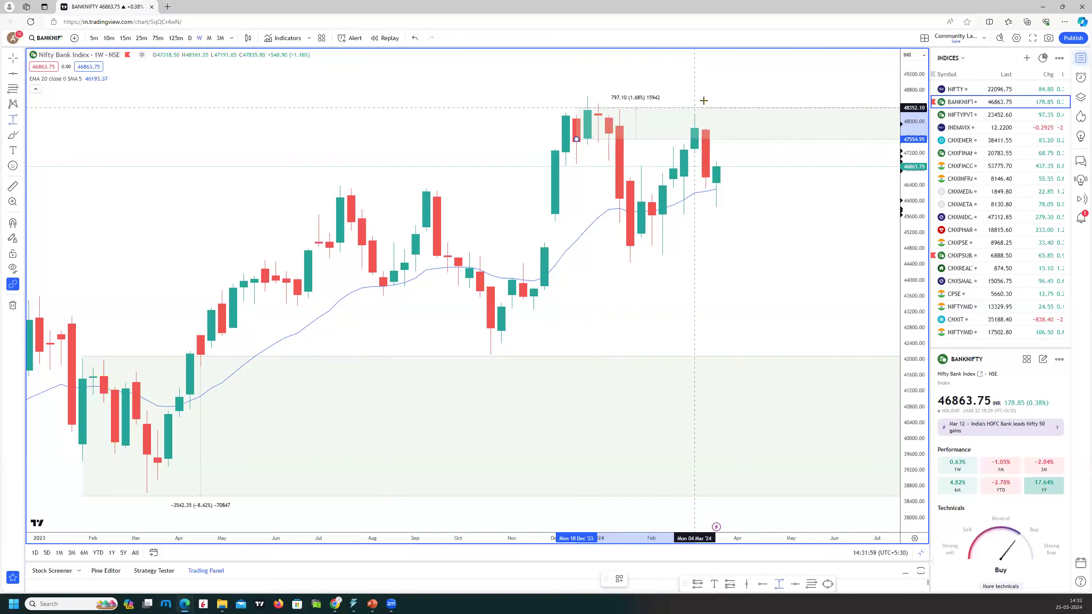
{"action": "right_click", "coordinate": [712, 98]}
{"action": "mouse_move", "coordinate": [774, 104]}
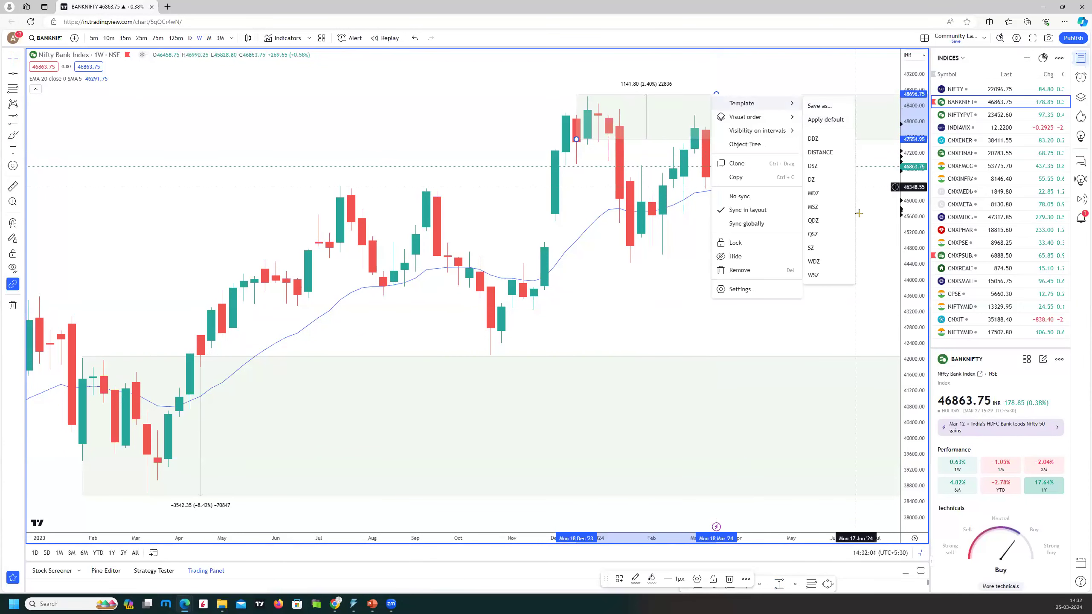
{"action": "left_click", "coordinate": [816, 277]}
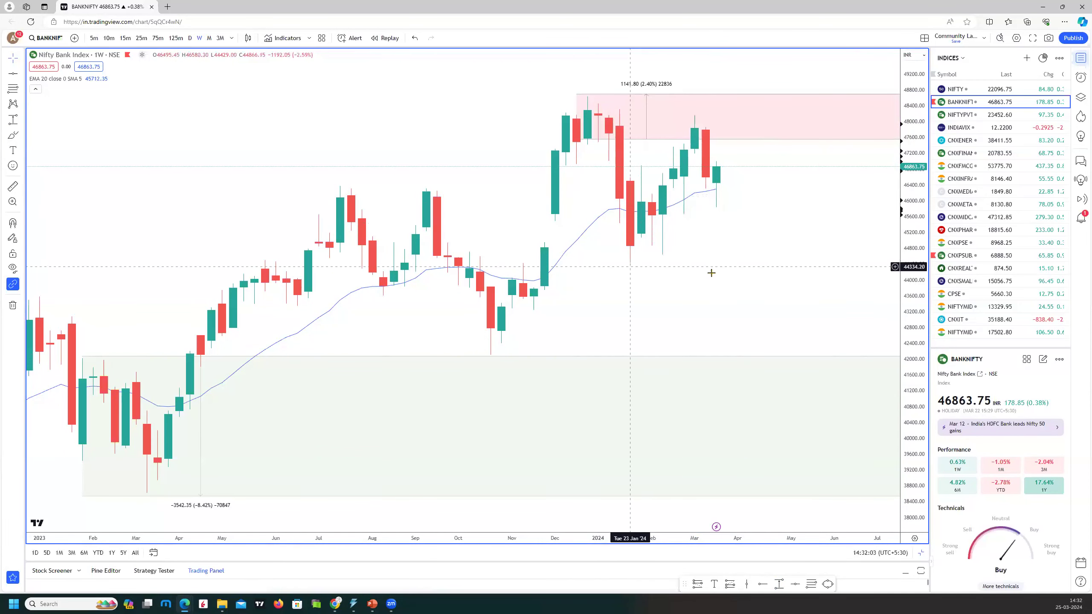
Draw a weekly price range from about 46014.60 down to 44635.85 starting at 5 Feb '24 and apply the WDZ template.
{"action": "left_click", "coordinate": [651, 200]}
{"action": "left_click", "coordinate": [759, 255]}
{"action": "right_click", "coordinate": [757, 258]}
{"action": "mouse_move", "coordinate": [799, 264]}
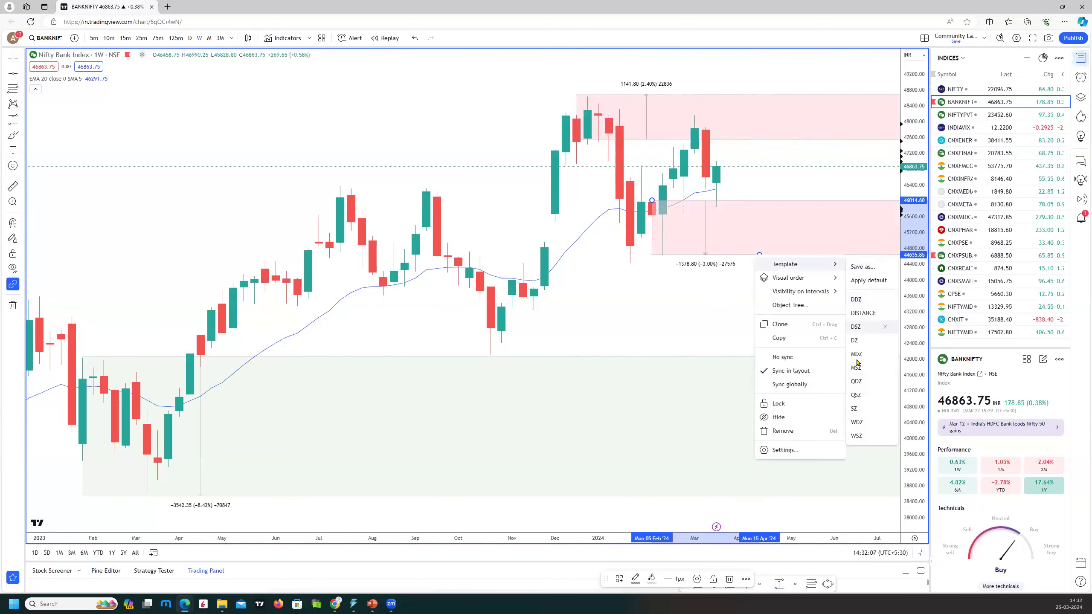
{"action": "left_click", "coordinate": [856, 422]}
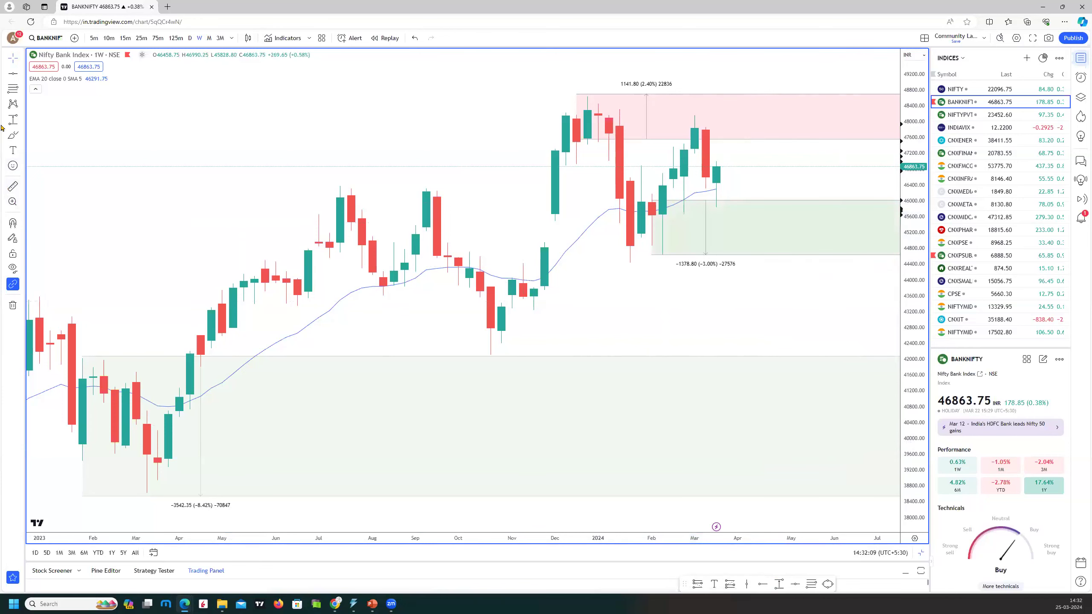
Draw a weekly demand zone from about 44431.15 down to 43149.35 starting at 13 Nov '23, and return to the four-chart layout.
{"action": "left_click", "coordinate": [13, 119]}
{"action": "left_click", "coordinate": [523, 262]}
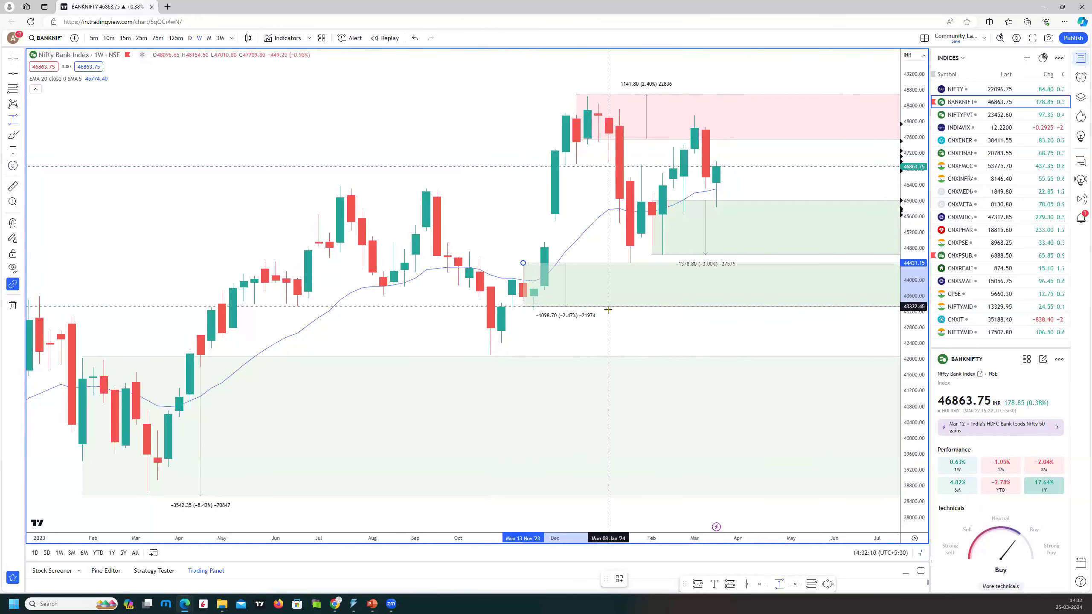
{"action": "left_click", "coordinate": [608, 313]}
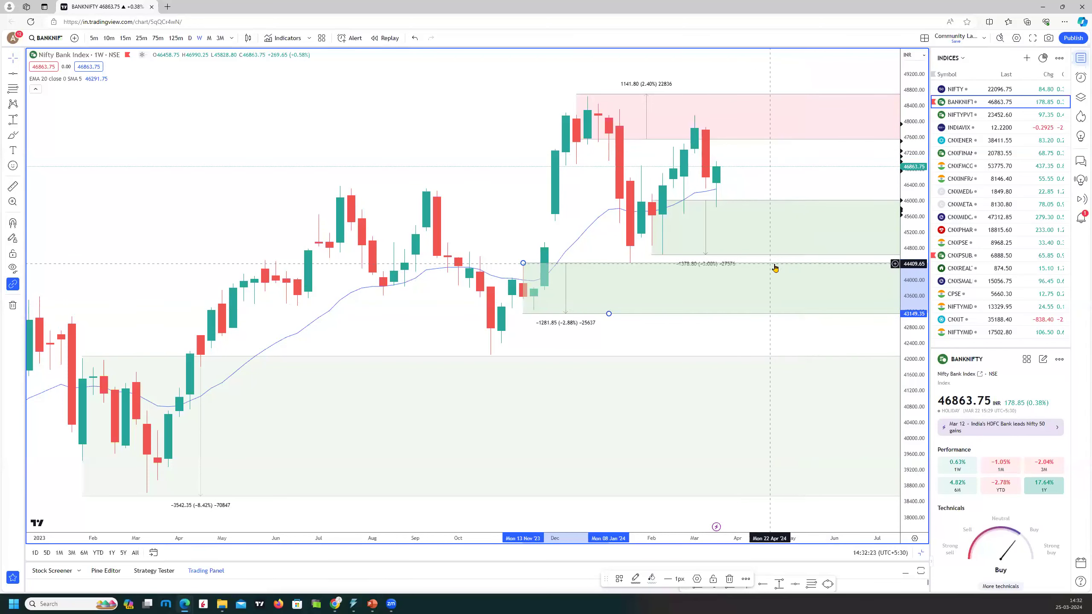
{"action": "scroll", "coordinate": [297, 222], "scroll_direction": "up", "scroll_amount": 3}
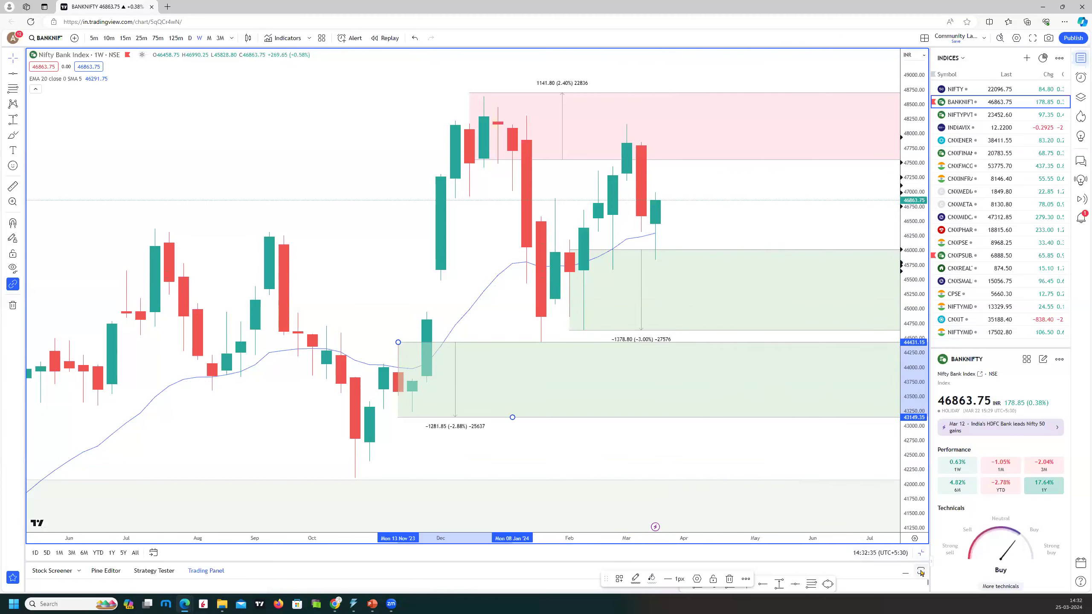
{"action": "left_click", "coordinate": [920, 553]}
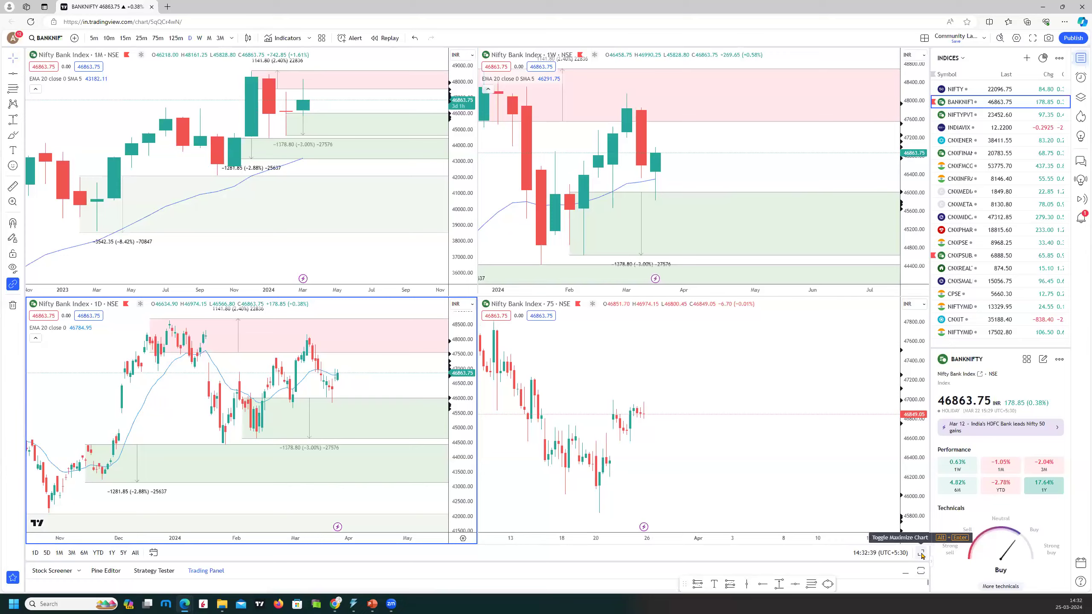
On the maximized daily chart, draw a price range from about 48045.60 up to 48666.15 starting at 28 Dec '23 and apply the DSZ template.
{"action": "key", "text": "alt+Return"}
{"action": "scroll", "coordinate": [541, 381], "scroll_direction": "up", "scroll_amount": 5}
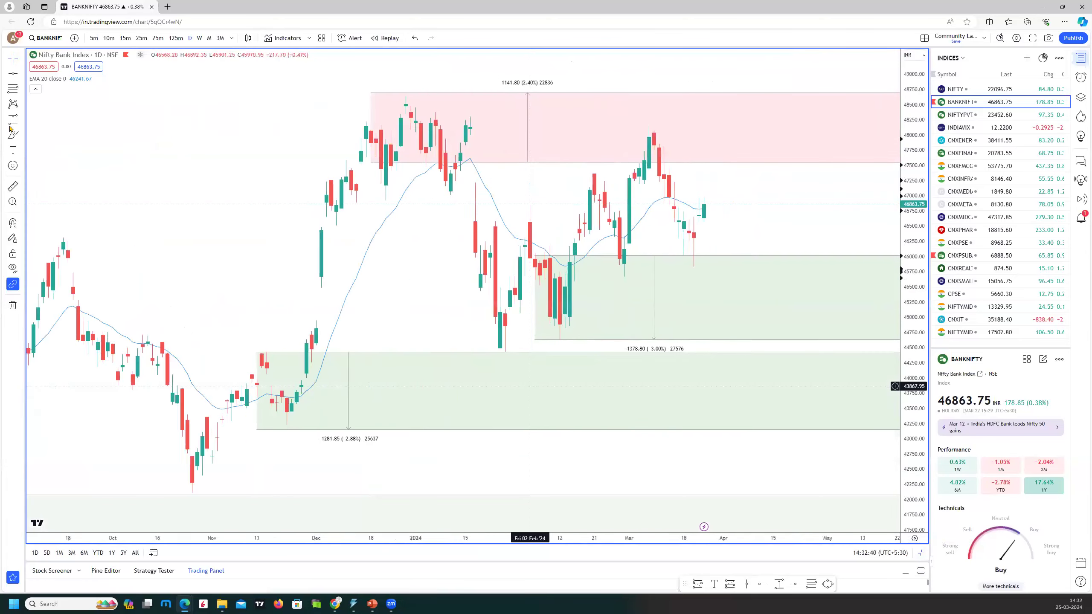
{"action": "left_click", "coordinate": [176, 144]}
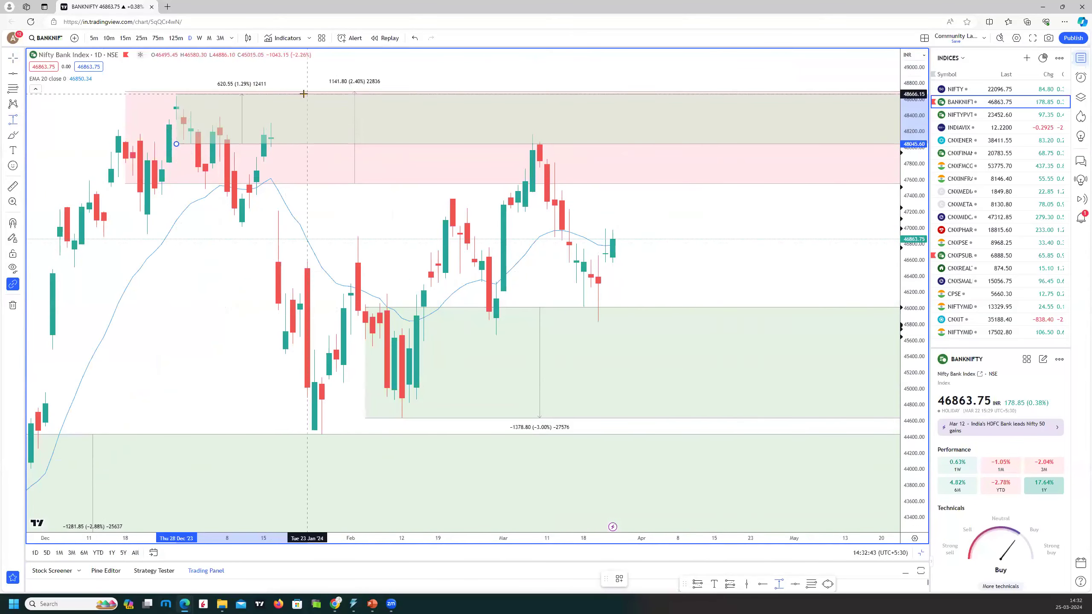
{"action": "right_click", "coordinate": [305, 96]}
{"action": "mouse_move", "coordinate": [339, 104]}
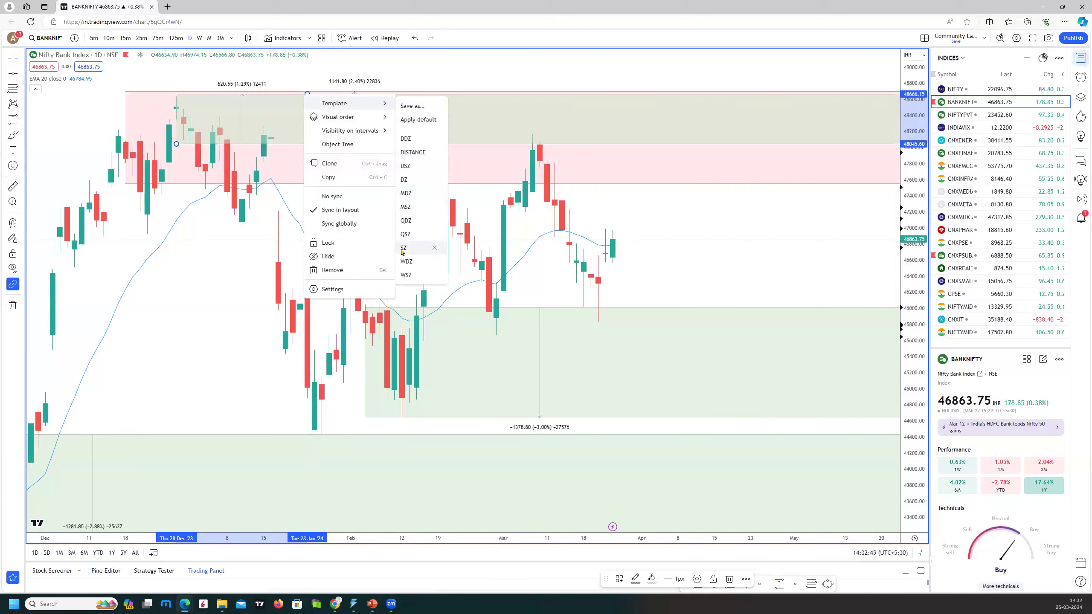
{"action": "left_click", "coordinate": [420, 172]}
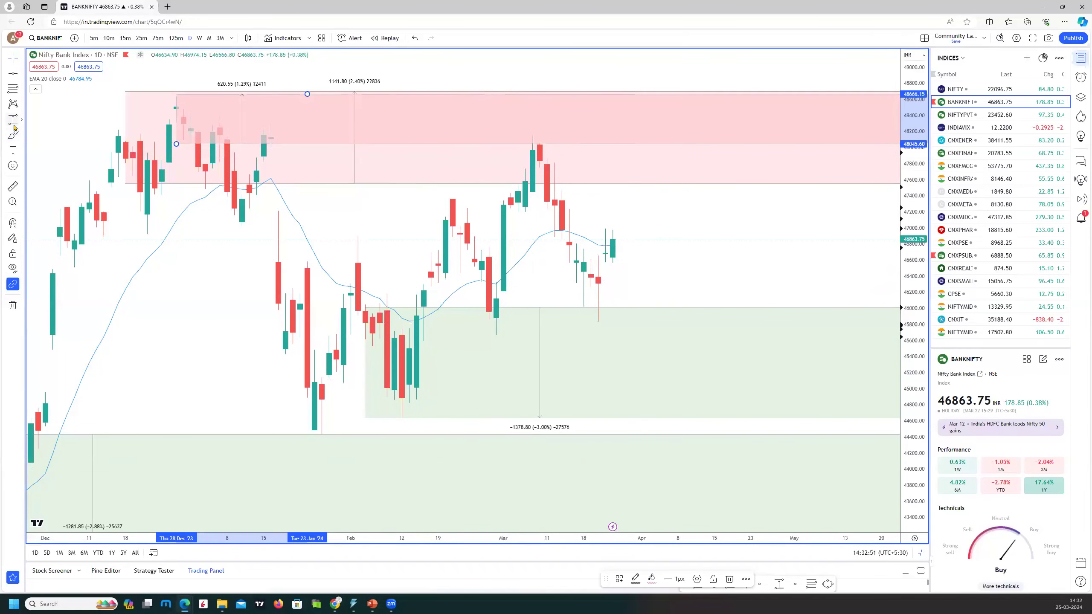
Draw a daily price range from about 46205.20 down to 45563.45 starting at 15 Feb '24 and apply the DDZ template.
{"action": "left_click", "coordinate": [417, 296]}
{"action": "left_click_drag", "start_coordinate": [424, 292], "coordinate": [553, 343]}
{"action": "right_click", "coordinate": [553, 343]}
{"action": "mouse_move", "coordinate": [601, 353]}
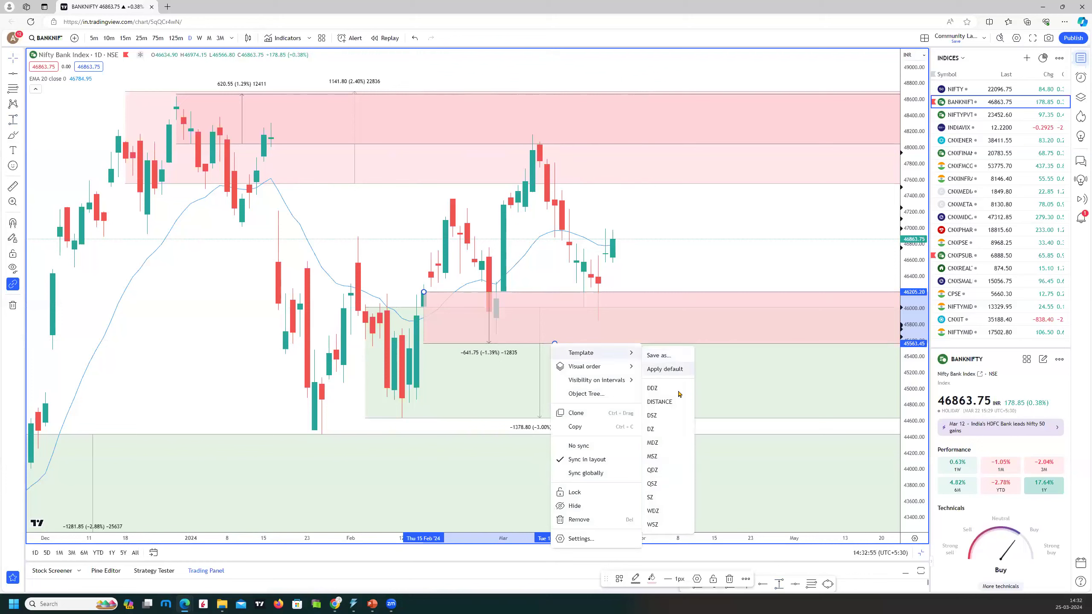
{"action": "left_click", "coordinate": [666, 389]}
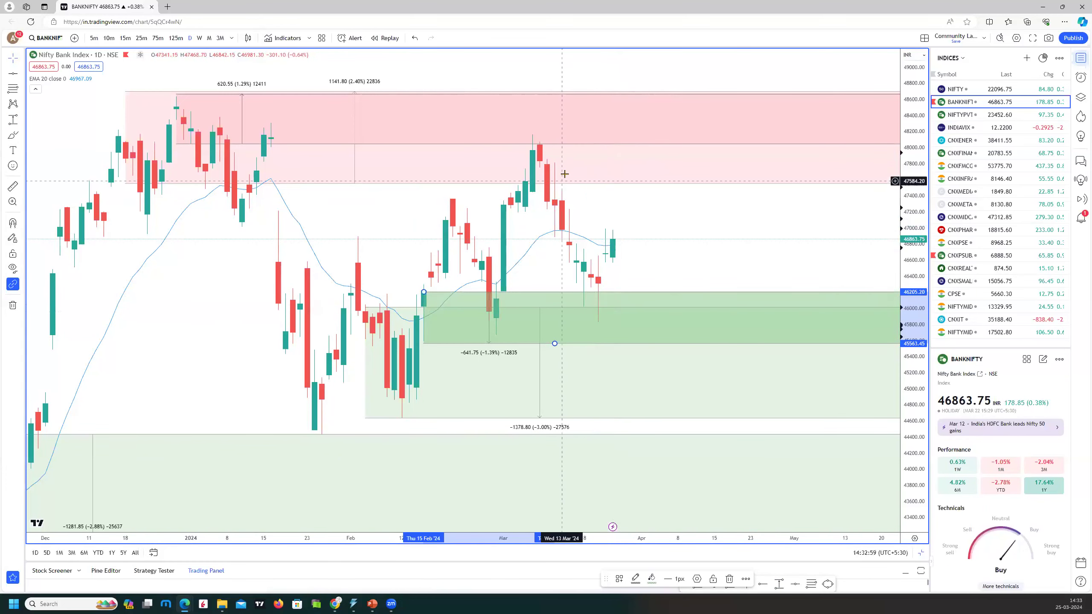
Draw a daily price range from about 47706.20 up to 48215.35 starting at 7 Mar '24 and apply the DSZ template.
{"action": "left_click", "coordinate": [13, 119]}
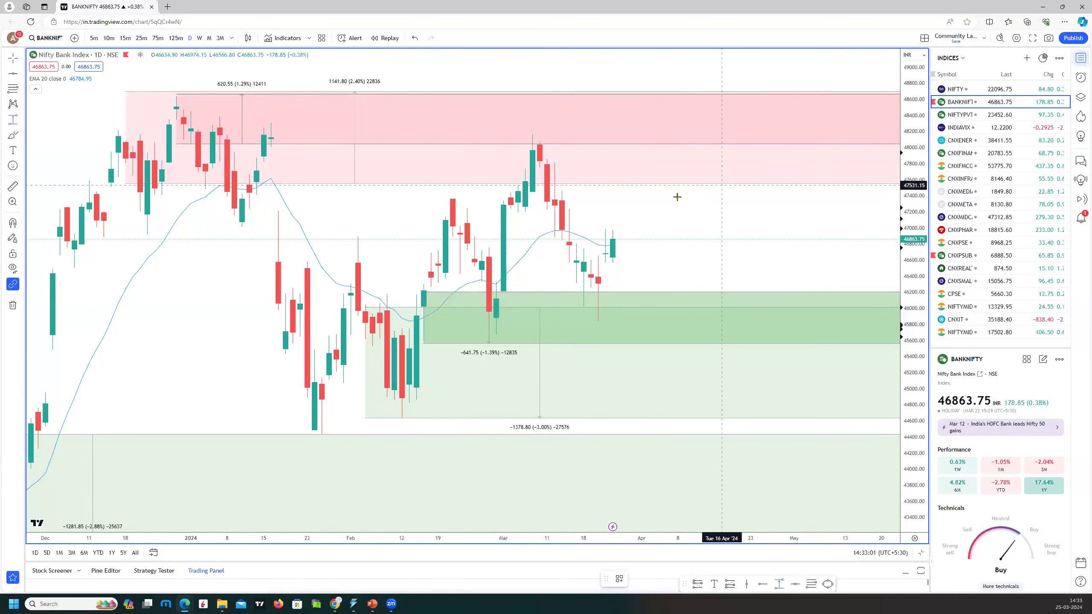
{"action": "mouse_move", "coordinate": [539, 171]}
{"action": "left_mouse_down"}
{"action": "mouse_move", "coordinate": [616, 149]}
{"action": "mouse_move", "coordinate": [622, 130]}
{"action": "left_mouse_up"}
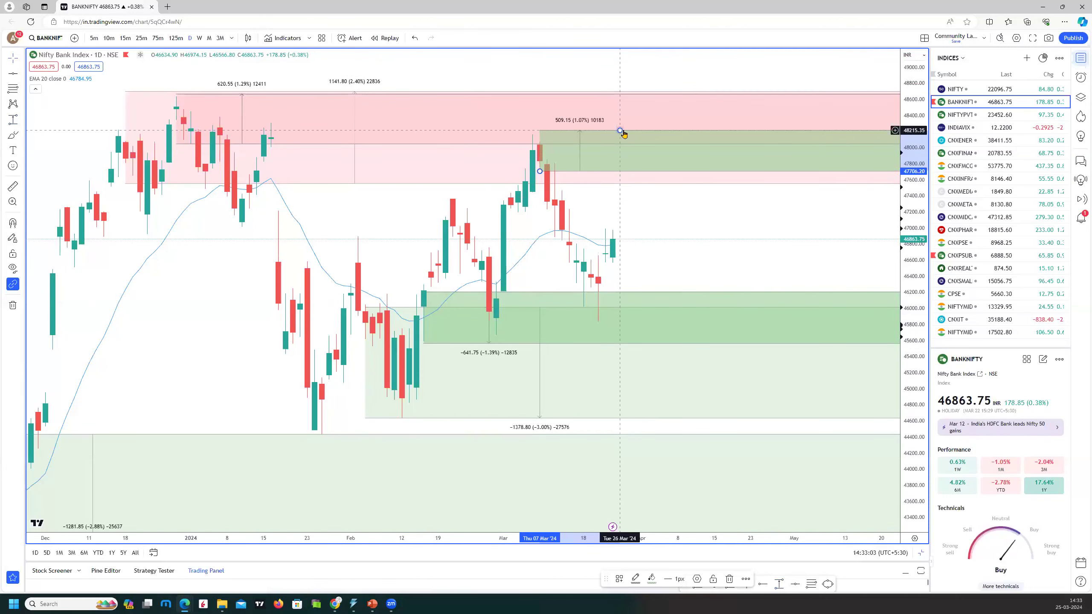
{"action": "right_click", "coordinate": [622, 132]}
{"action": "mouse_move", "coordinate": [688, 139]}
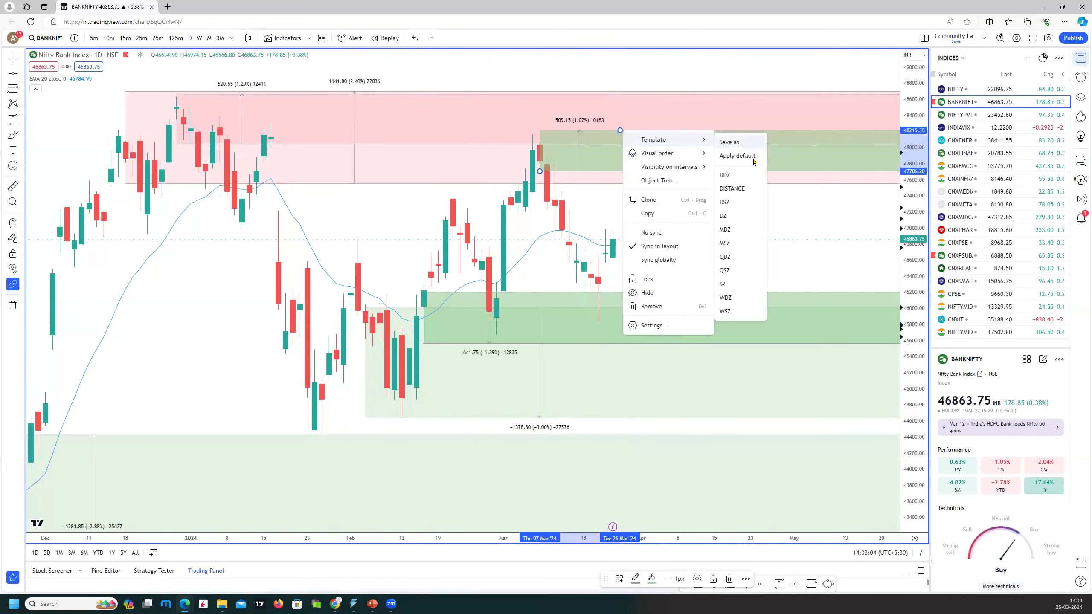
{"action": "left_click", "coordinate": [733, 203]}
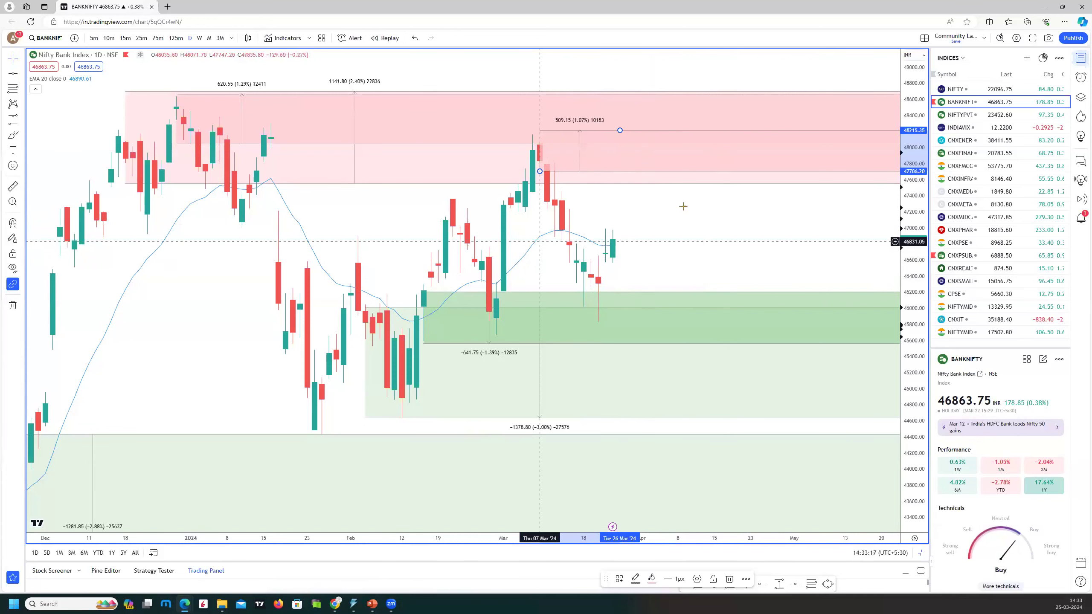
On the maximized 75-minute chart, draw a price range from about 46605.45 down to 46207.25 starting at 20 Mar '24 13:00 and apply the DZ template.
{"action": "left_click", "coordinate": [920, 553]}
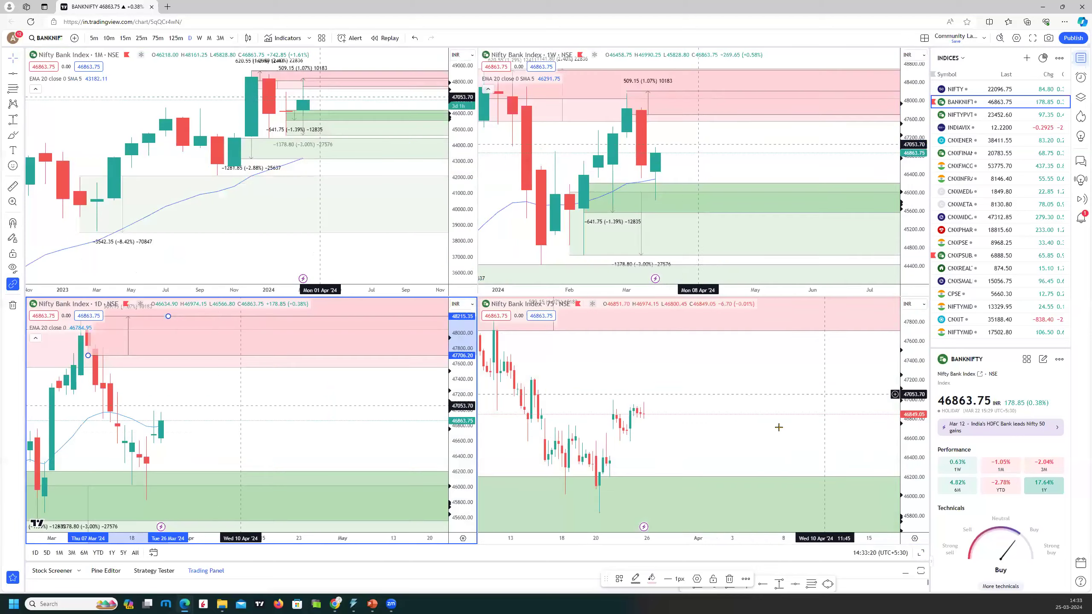
{"action": "left_click", "coordinate": [921, 553]}
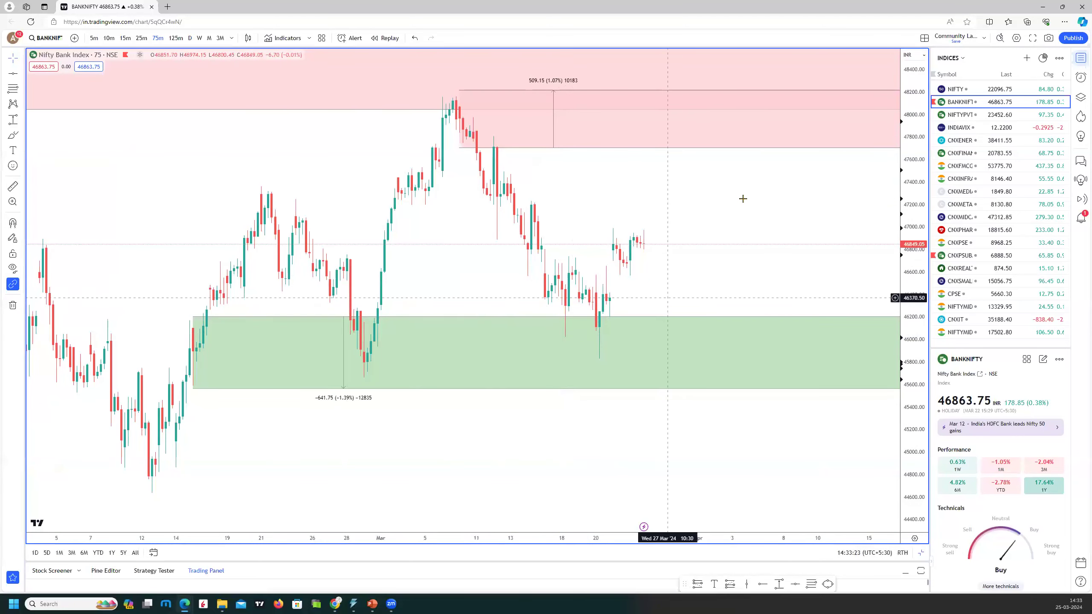
{"action": "scroll", "coordinate": [808, 193], "scroll_direction": "left", "scroll_amount": 3}
{"action": "scroll", "coordinate": [433, 426], "scroll_direction": "up", "scroll_amount": 3}
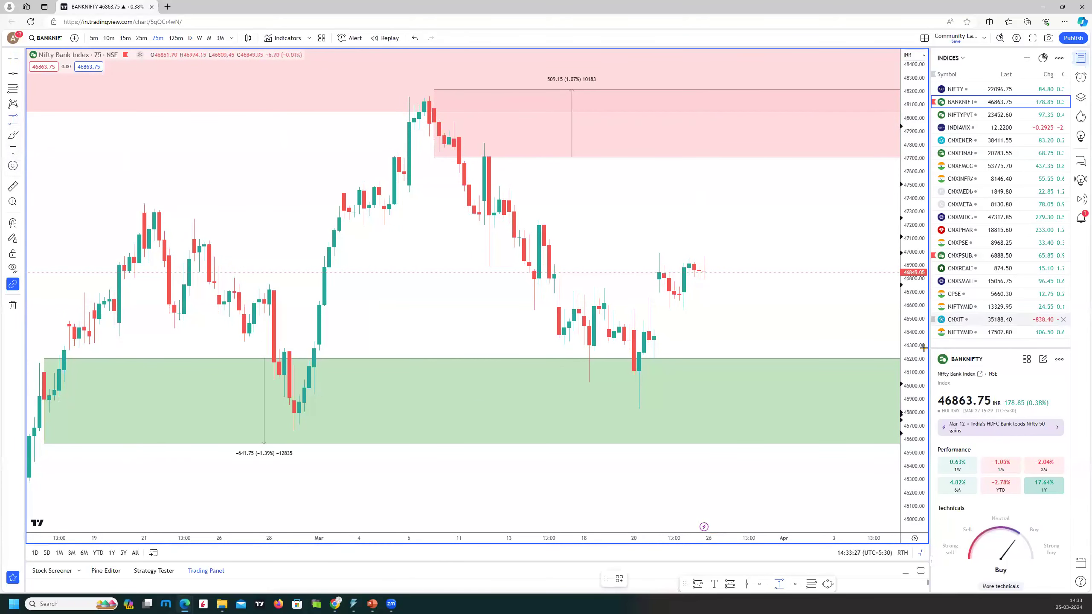
{"action": "left_click", "coordinate": [649, 304]}
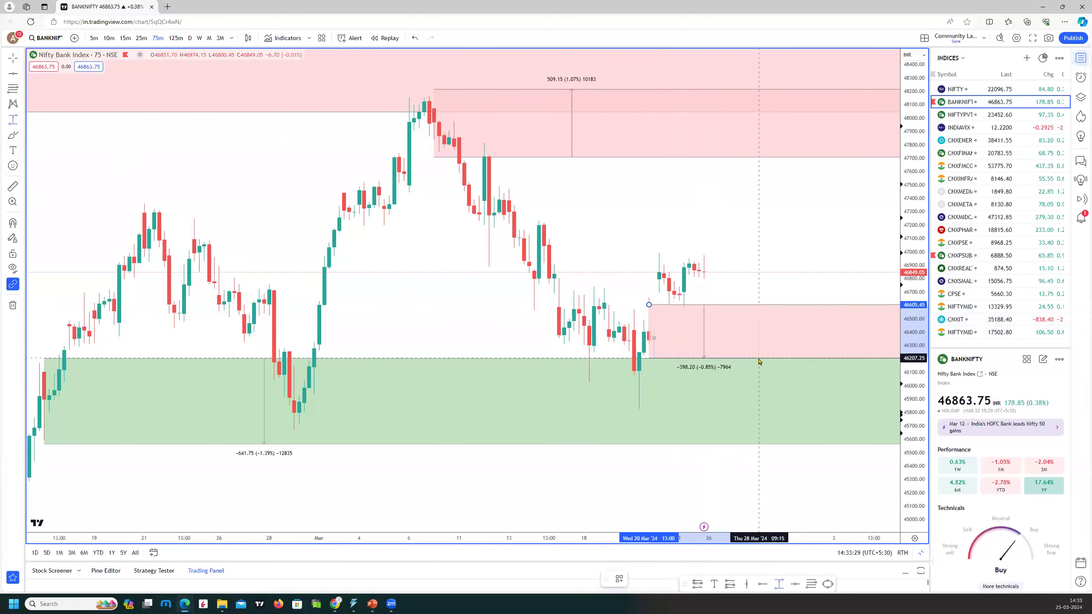
{"action": "left_click", "coordinate": [759, 361]}
{"action": "right_click", "coordinate": [759, 362]}
{"action": "mouse_move", "coordinate": [836, 371]}
{"action": "left_click", "coordinate": [869, 446]}
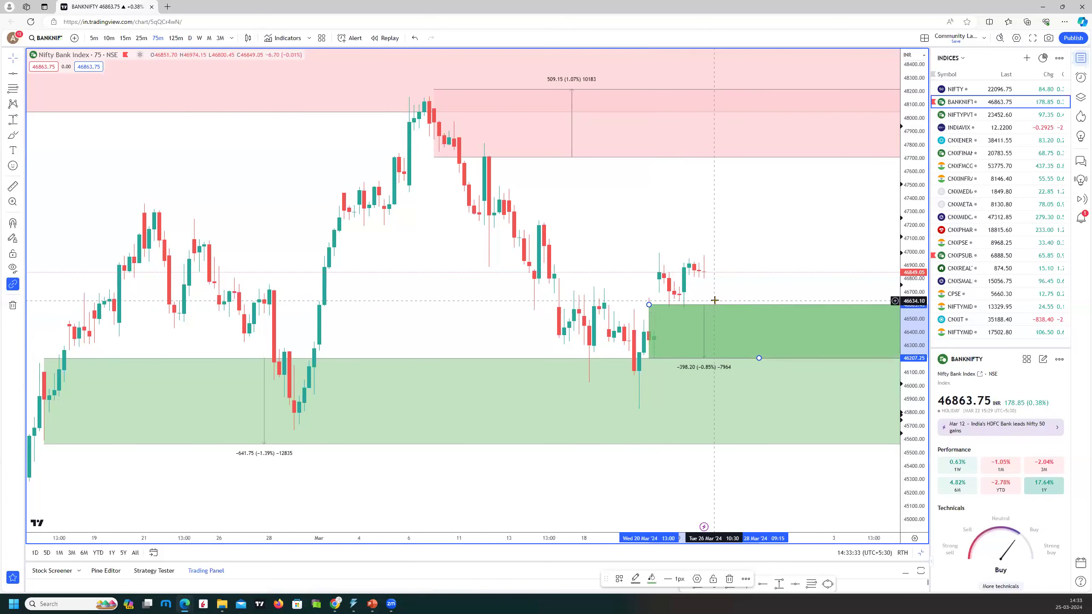
{"action": "left_click", "coordinate": [762, 243]}
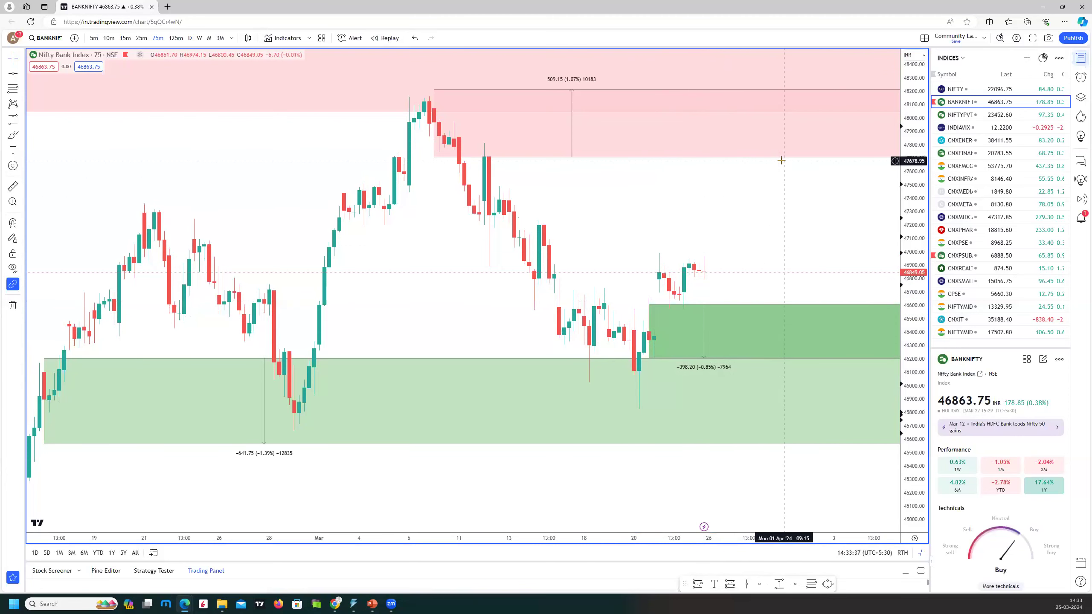
Draw a 75-minute price range from about 47255.30 up to 47513.30 starting at 12 Mar '24 13:00 and apply the SZ template.
{"action": "left_click", "coordinate": [12, 119]}
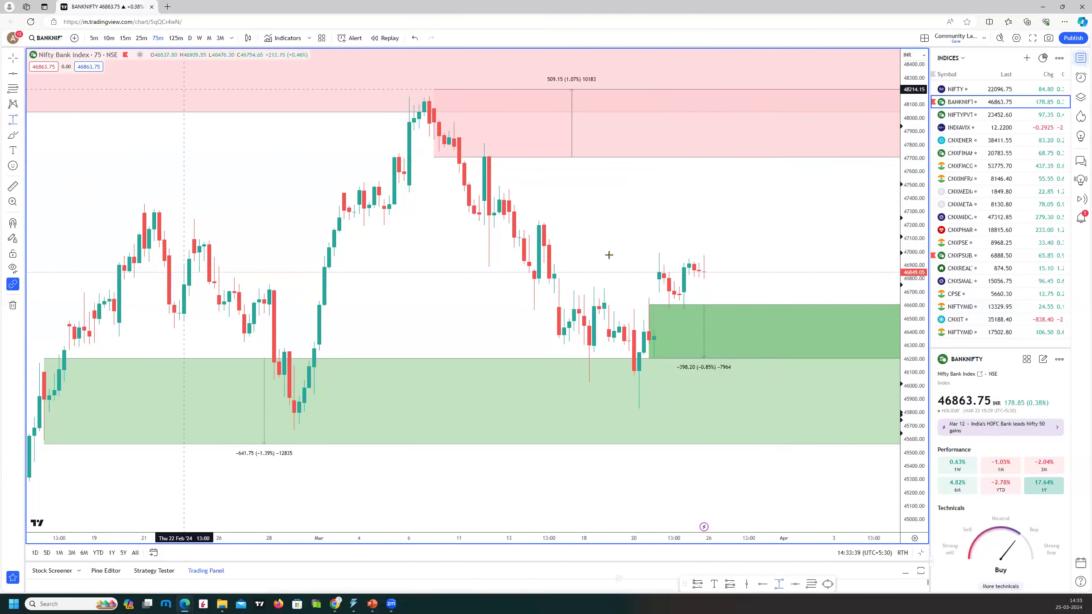
{"action": "left_click", "coordinate": [498, 218]}
{"action": "left_click", "coordinate": [593, 183]}
{"action": "right_click", "coordinate": [594, 183]}
{"action": "mouse_move", "coordinate": [636, 192]}
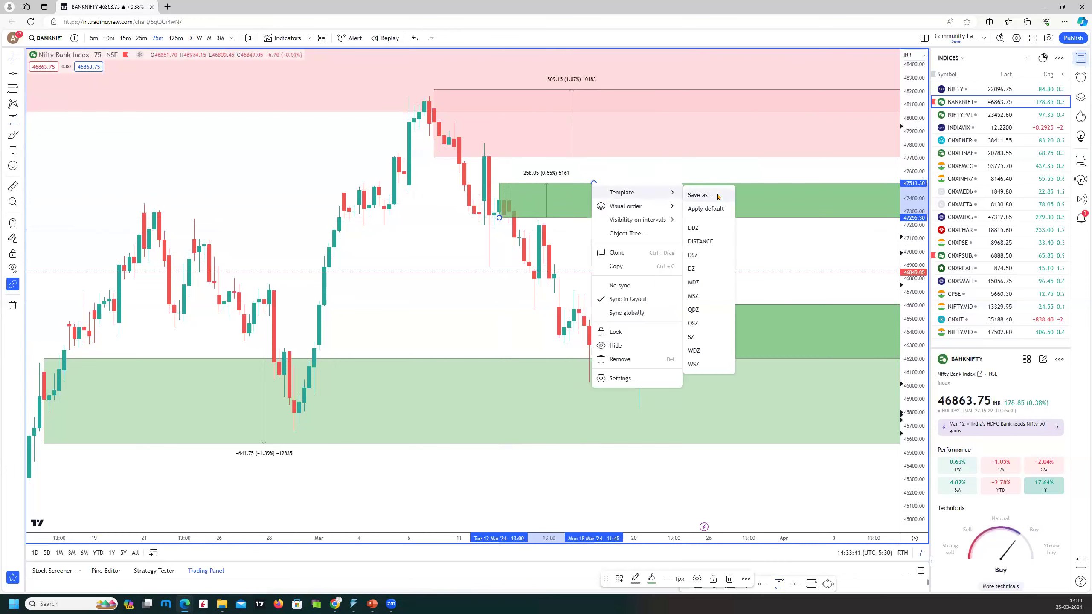
{"action": "left_click", "coordinate": [697, 337]}
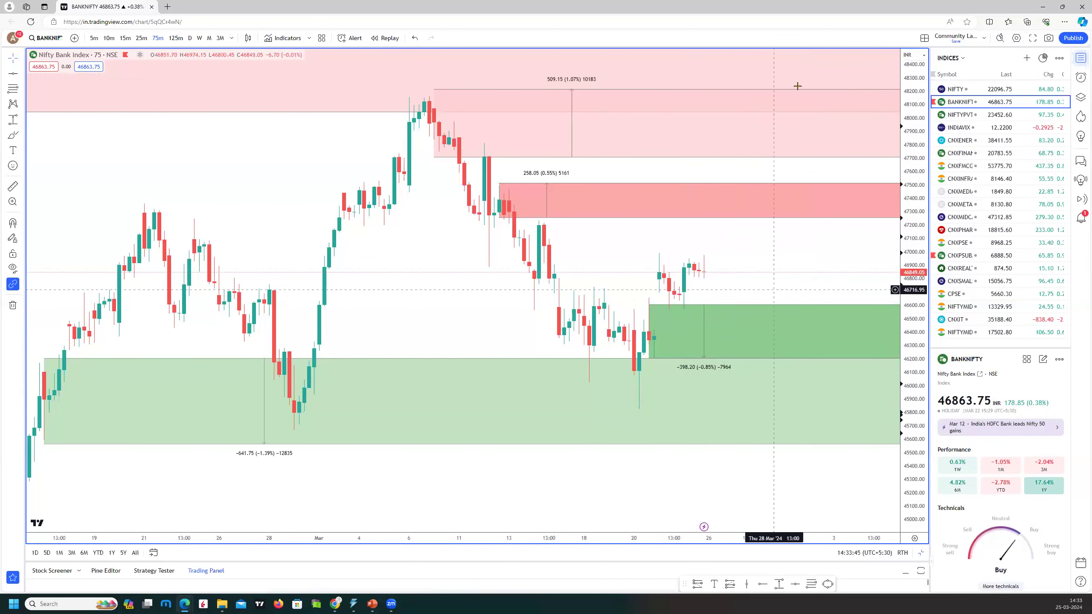
Look over the marked zones on the 75-minute chart and return to the four-chart layout.
{"action": "scroll", "coordinate": [185, 307], "scroll_direction": "down", "scroll_amount": 3}
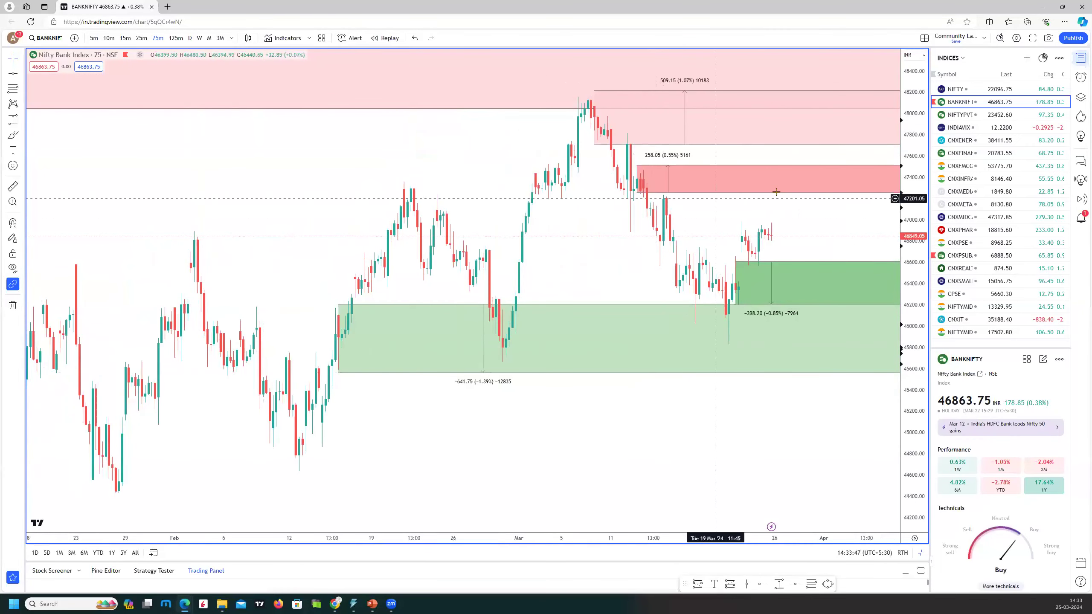
{"action": "left_click_drag", "start_coordinate": [577, 246], "coordinate": [395, 258]}
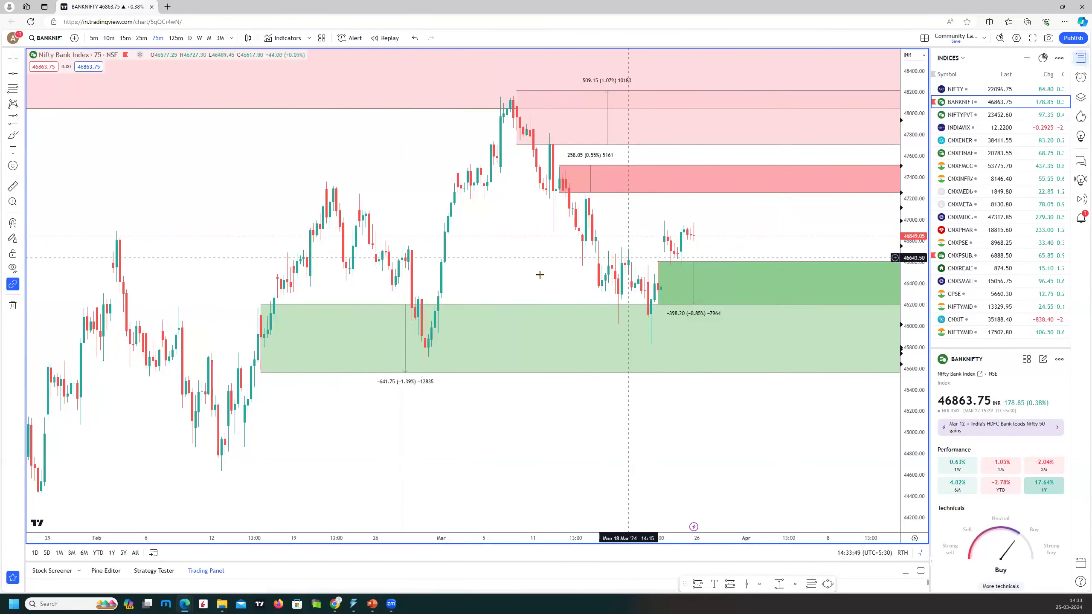
{"action": "scroll", "coordinate": [774, 241], "scroll_direction": "up", "scroll_amount": 1}
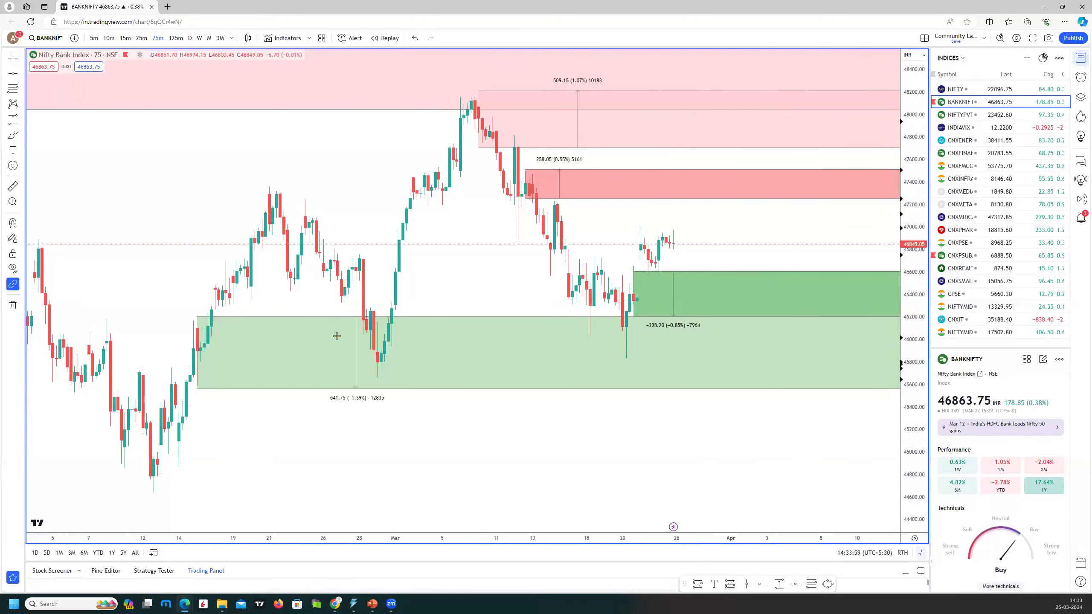
{"action": "key", "text": "alt+Return"}
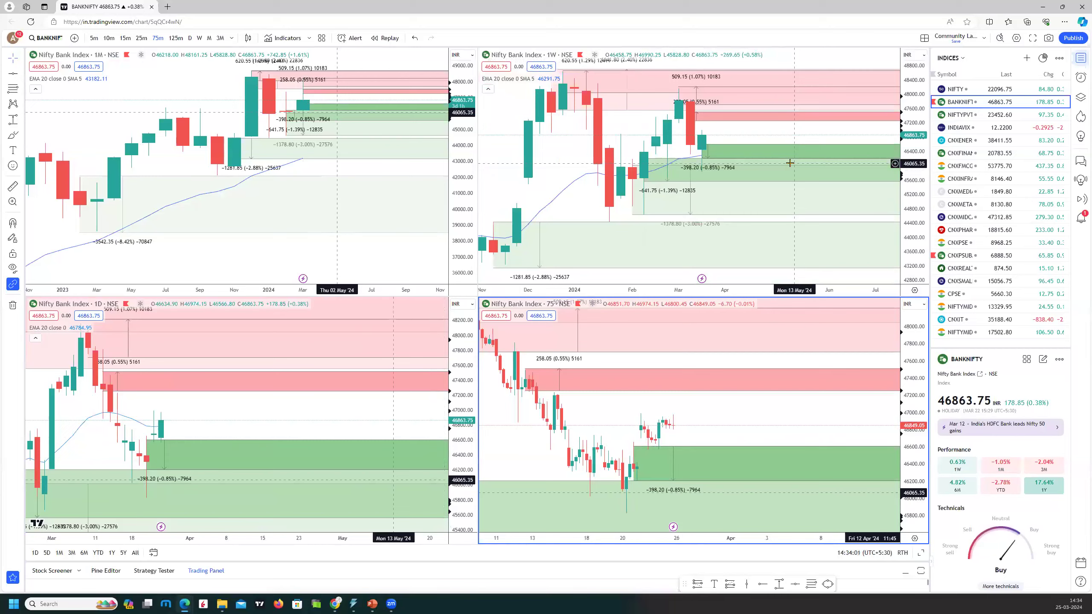